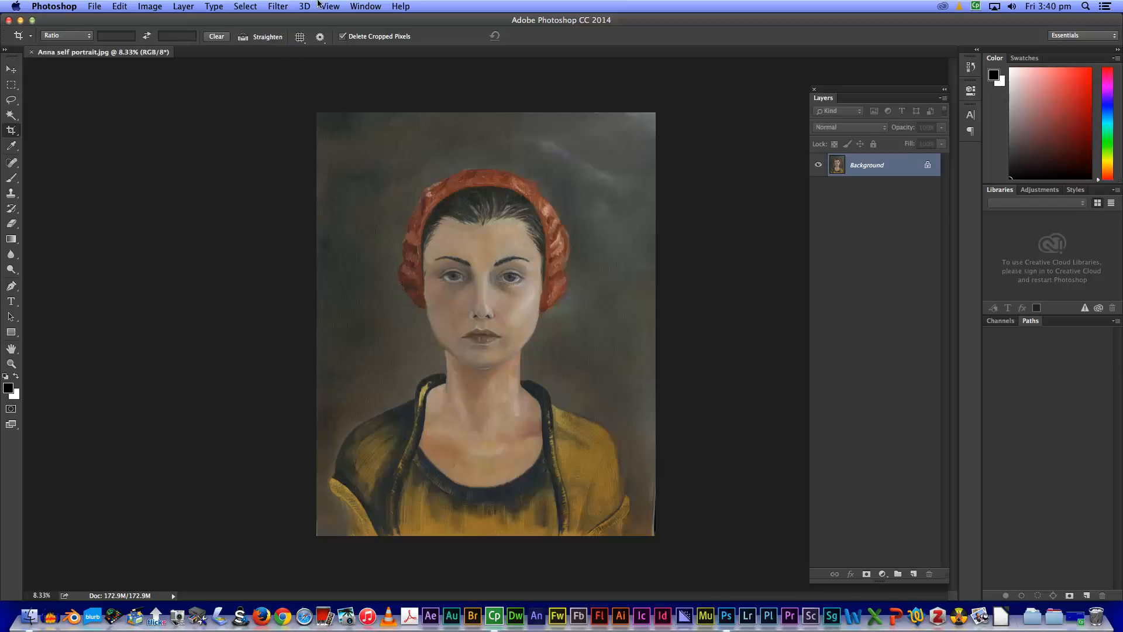
pyautogui.click(154, 6)
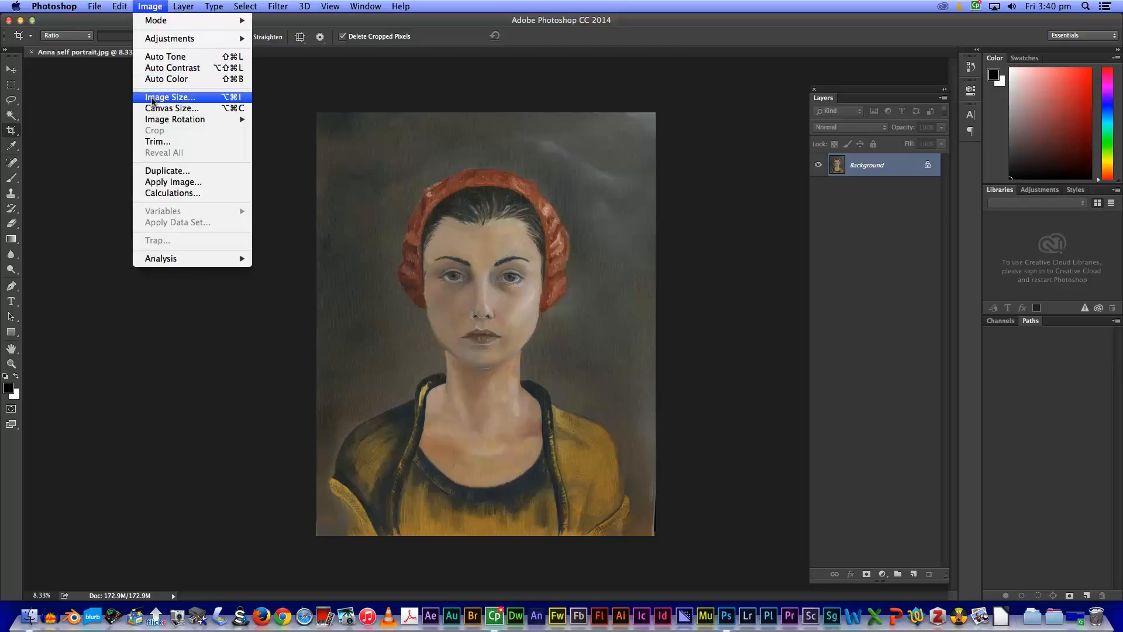
pyautogui.click(153, 98)
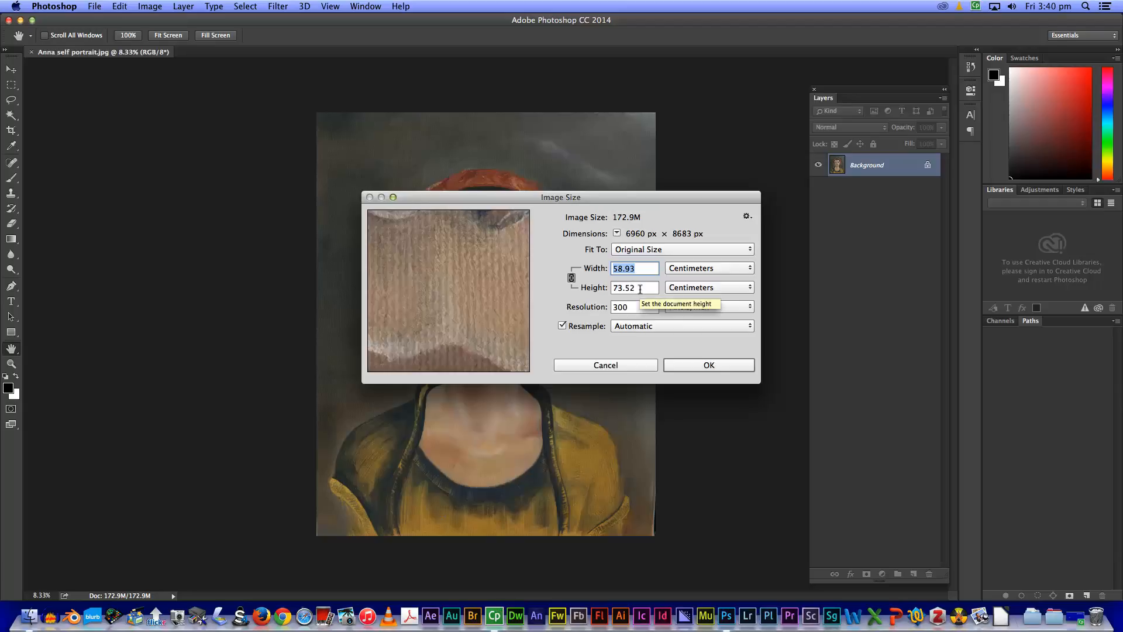
pyautogui.press('Tab')
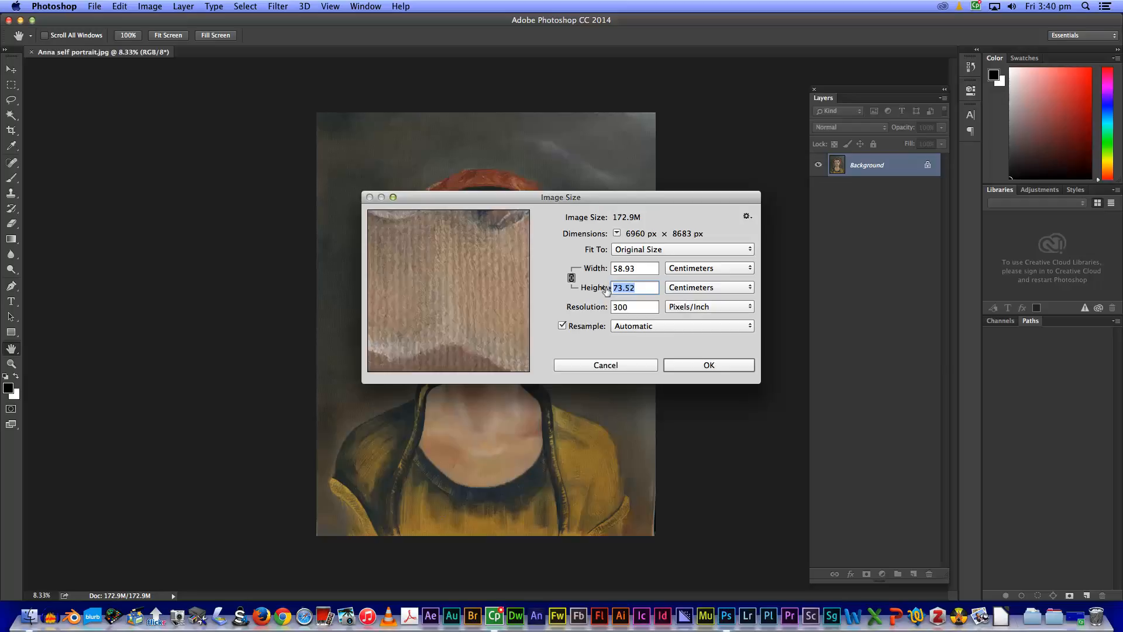
pyautogui.write('42')
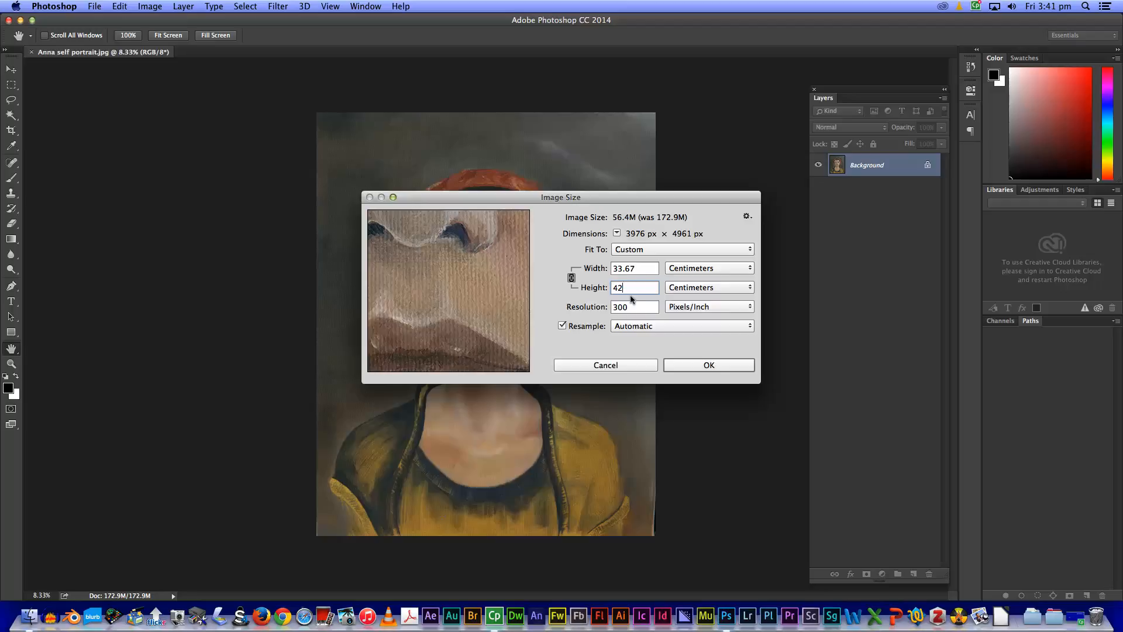
pyautogui.click(632, 366)
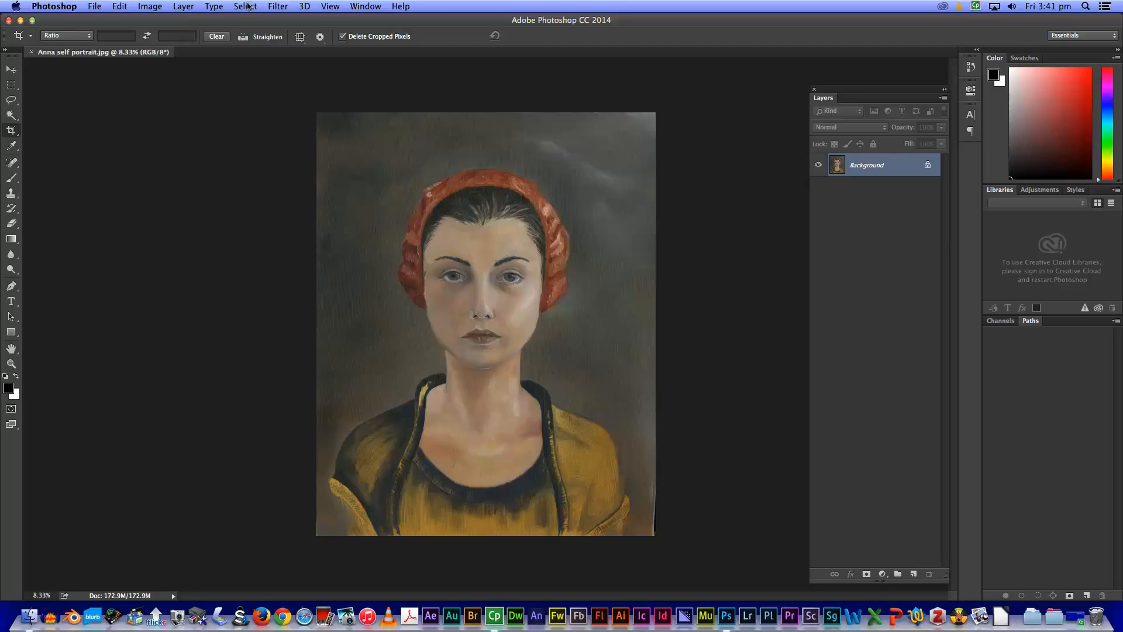
# - Select the entire portrait image and copy it to the clipboard
pyautogui.click(245, 7)
pyautogui.click(247, 22)
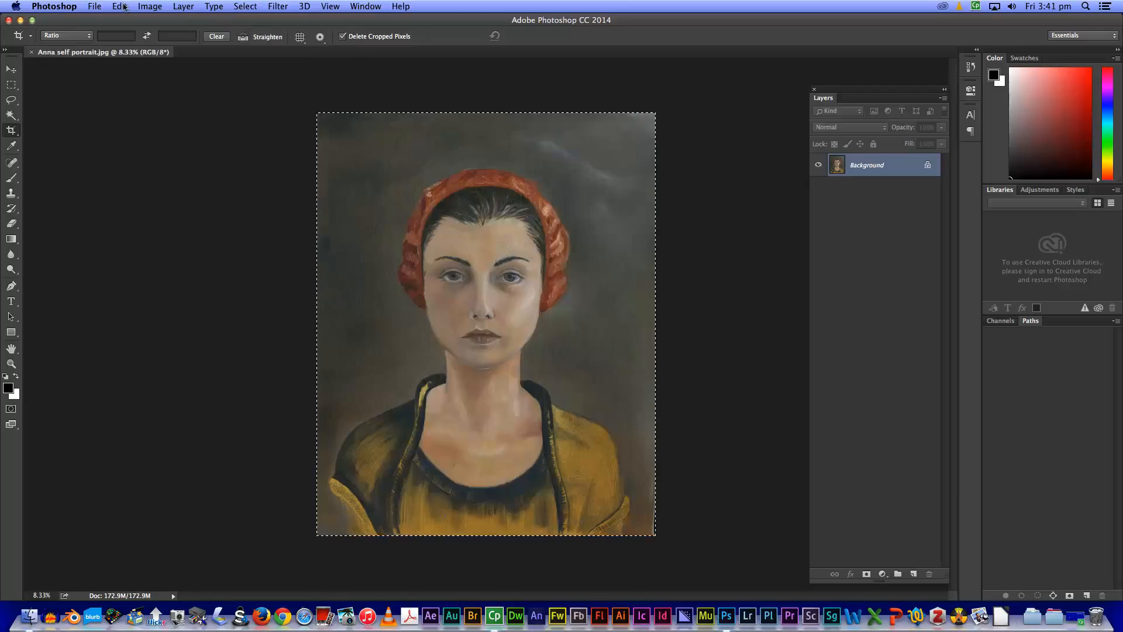
pyautogui.click(120, 7)
pyautogui.click(134, 90)
# - Create a new document with the International Paper preset at A3 size, keeping 300 pixels/inch and RGB Color
pyautogui.click(91, 6)
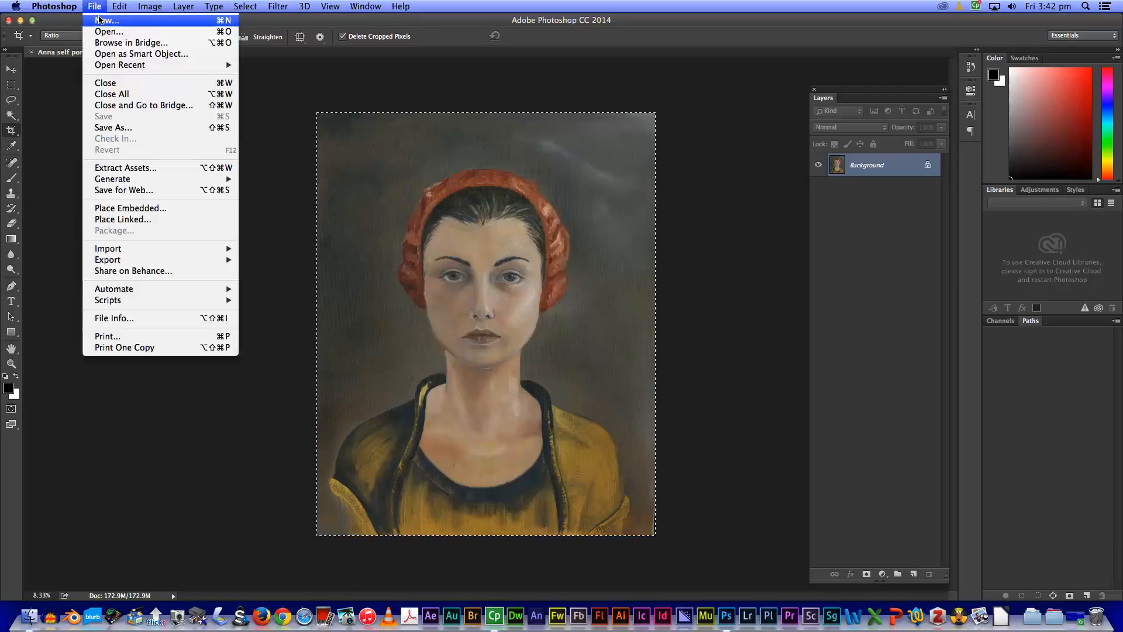
pyautogui.click(100, 20)
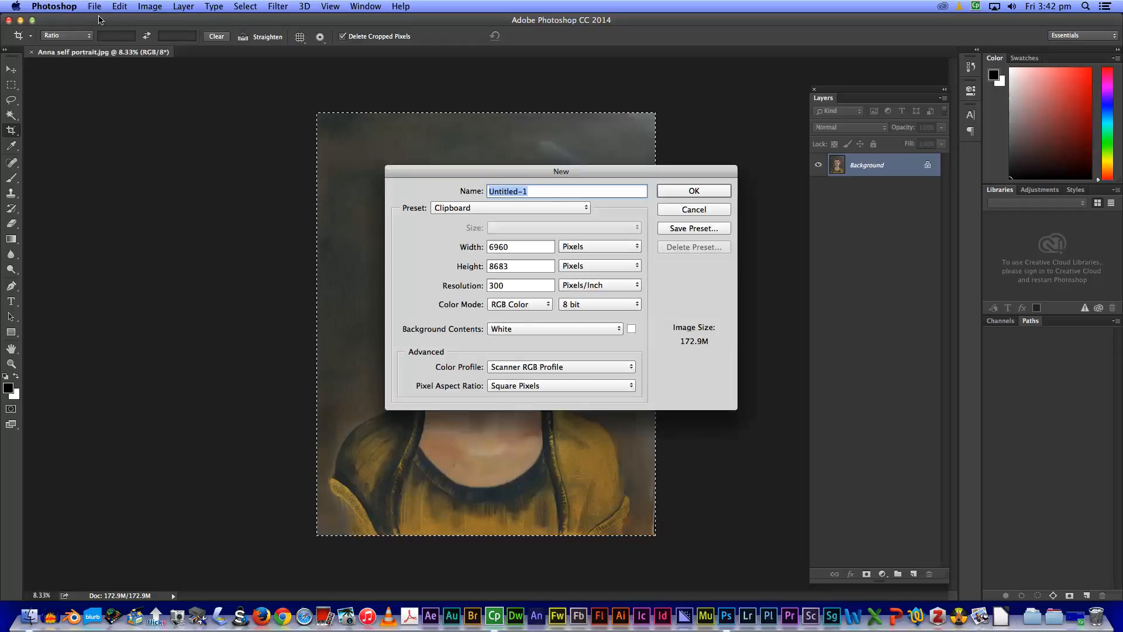
pyautogui.click(499, 209)
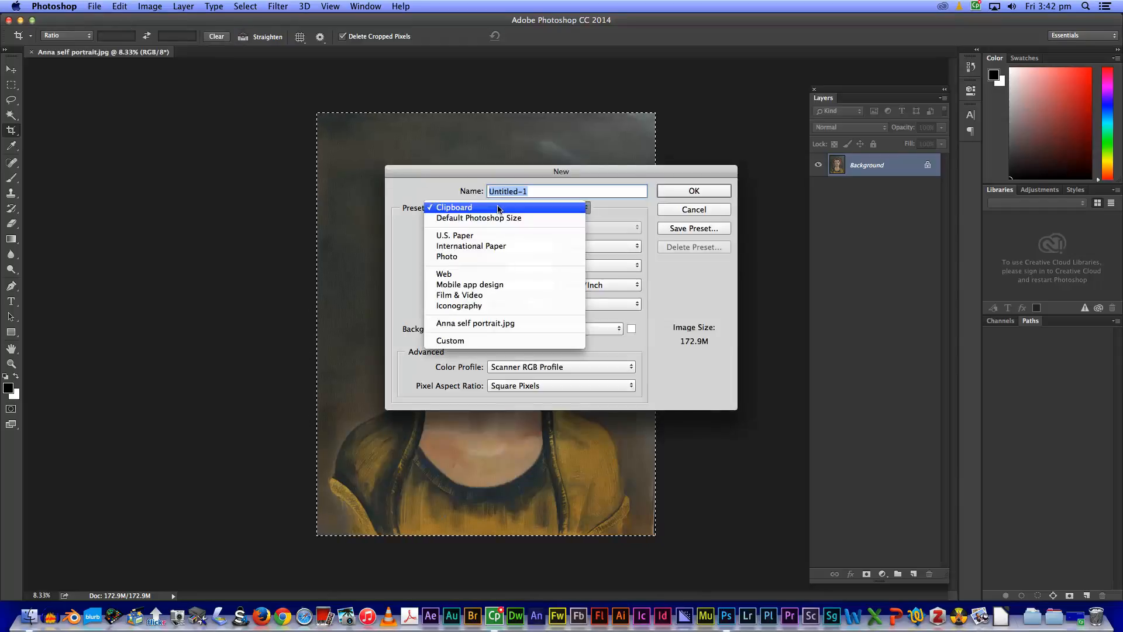
pyautogui.click(504, 248)
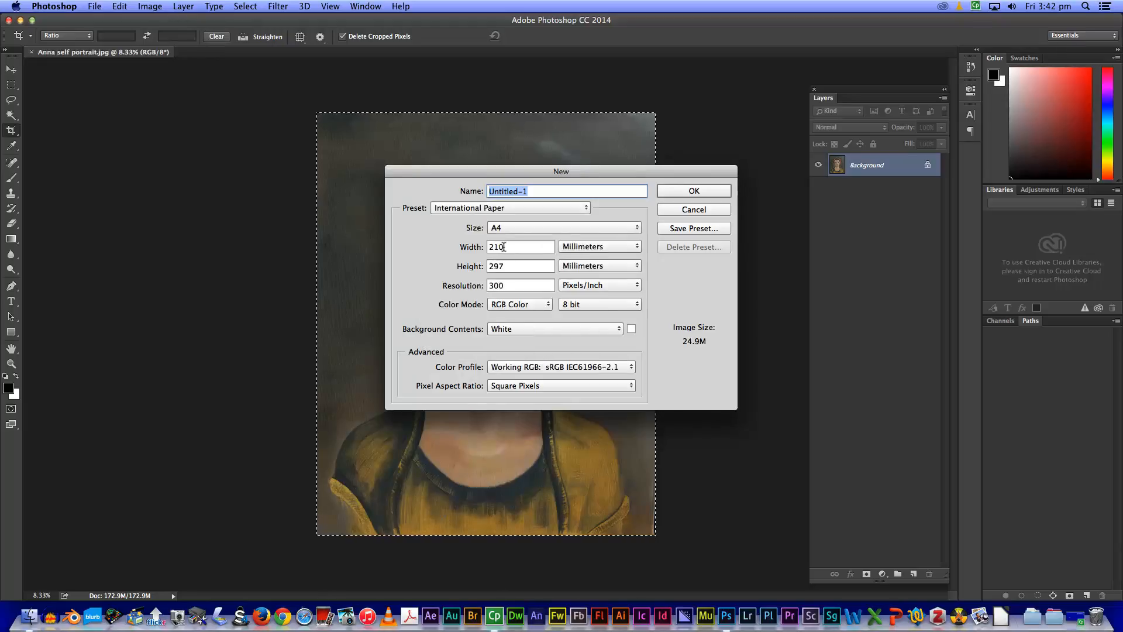
pyautogui.click(518, 228)
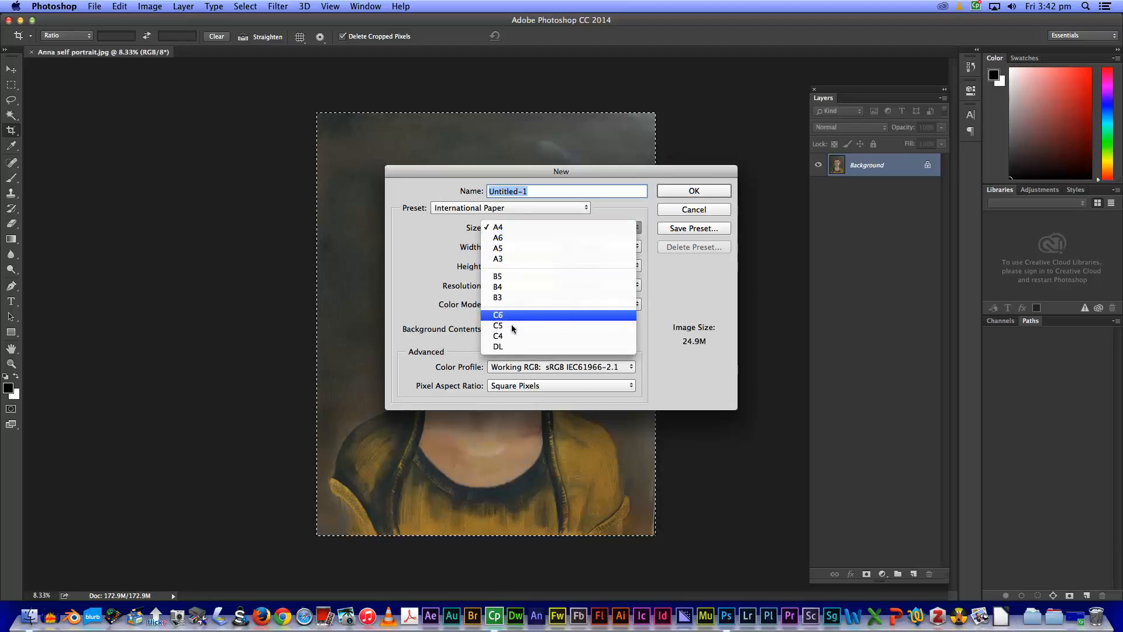
pyautogui.click(524, 259)
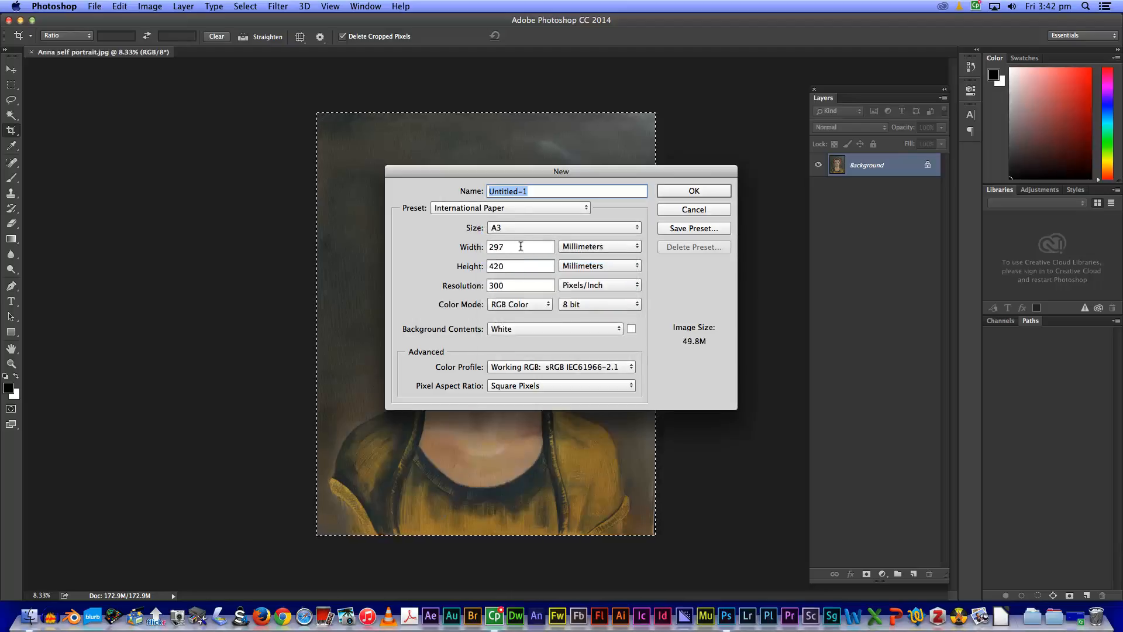
pyautogui.click(497, 210)
pyautogui.click(502, 229)
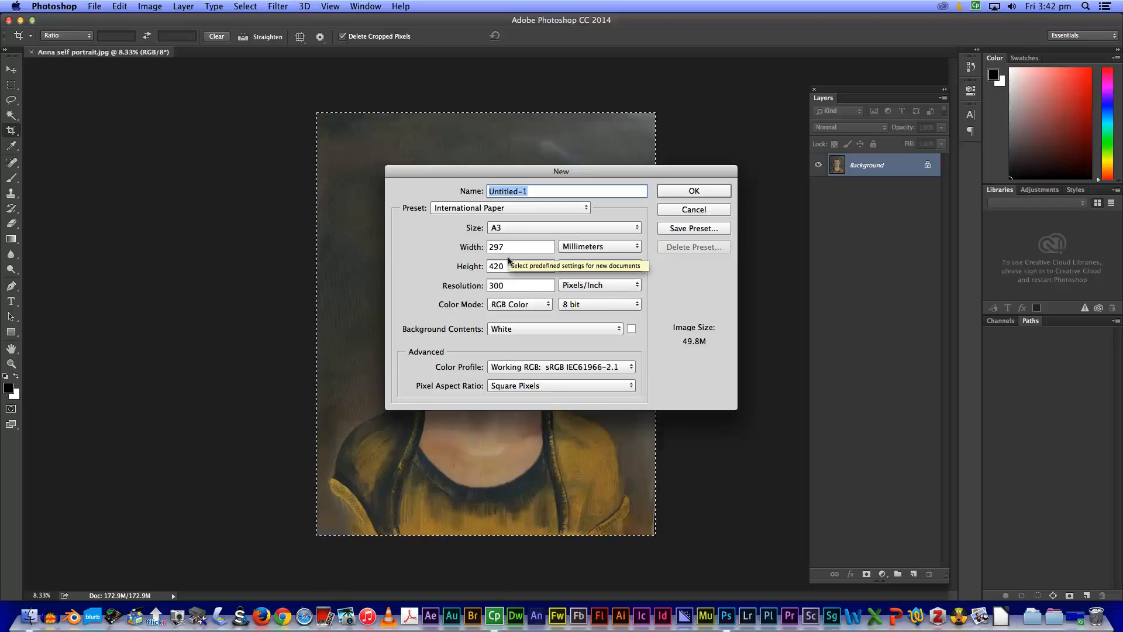
pyautogui.click(502, 308)
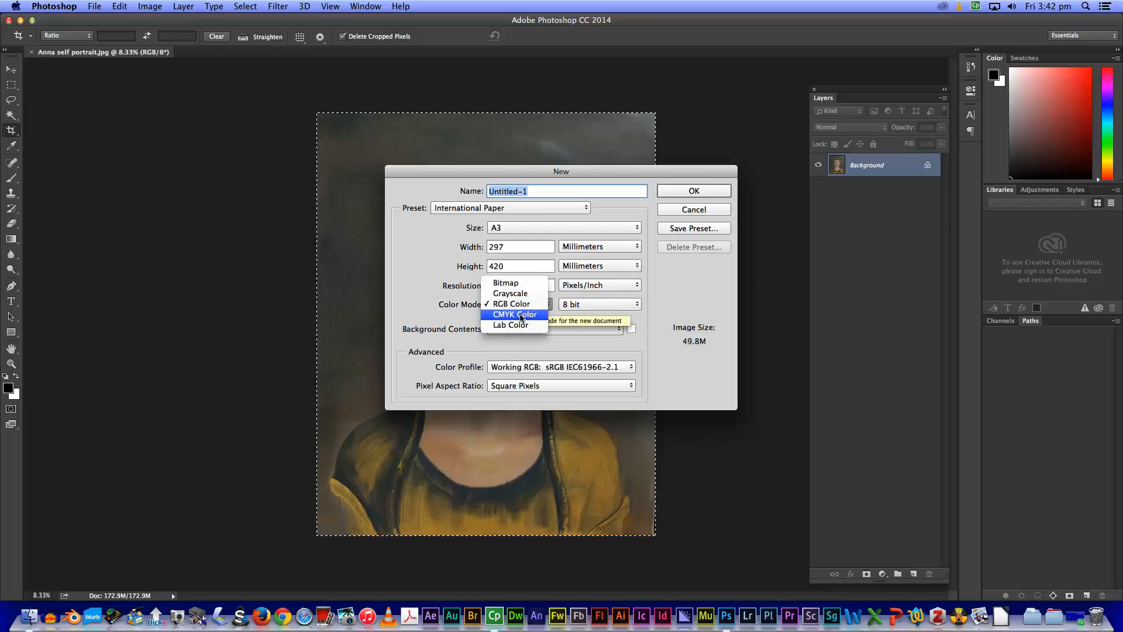
pyautogui.click(521, 305)
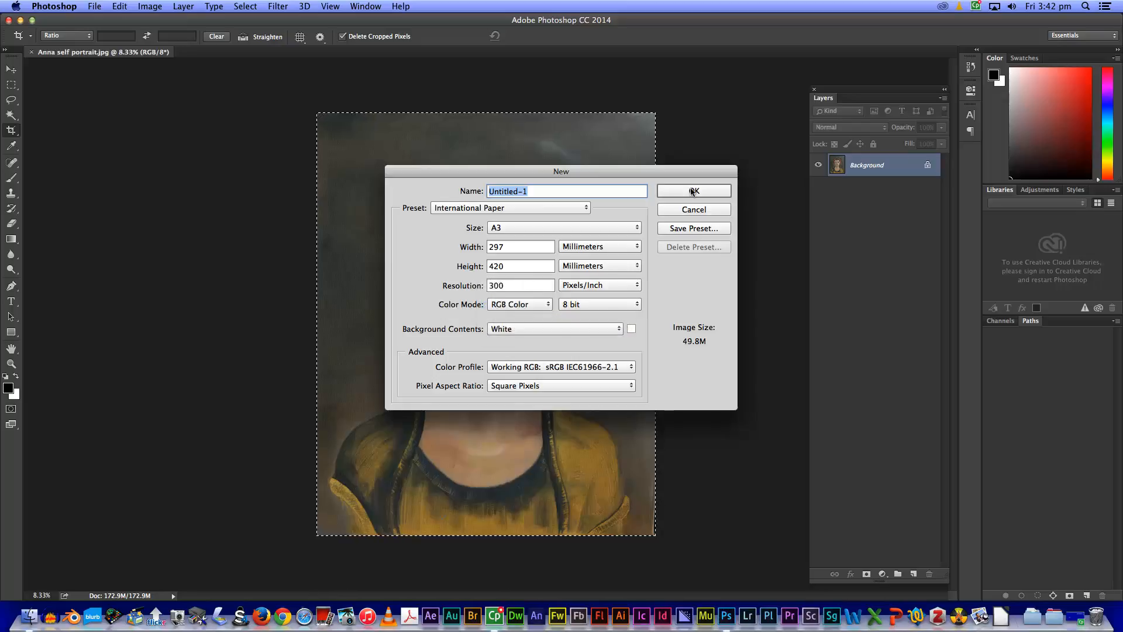
pyautogui.click(692, 192)
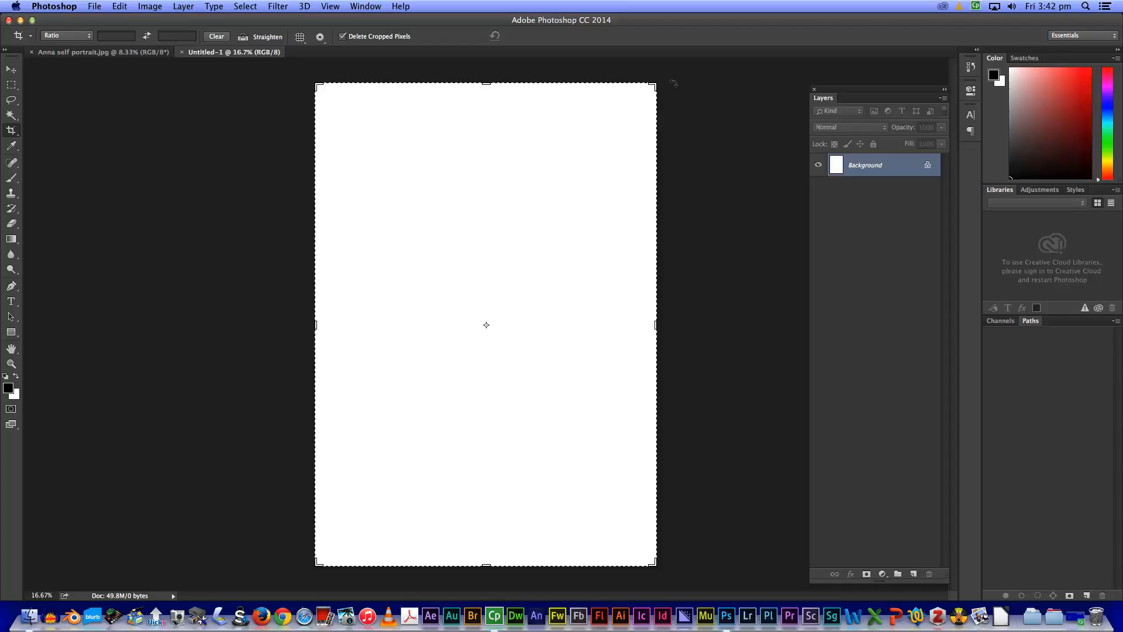
# - Paste the copied portrait into the blank A3 document with the Move tool active
pyautogui.click(11, 71)
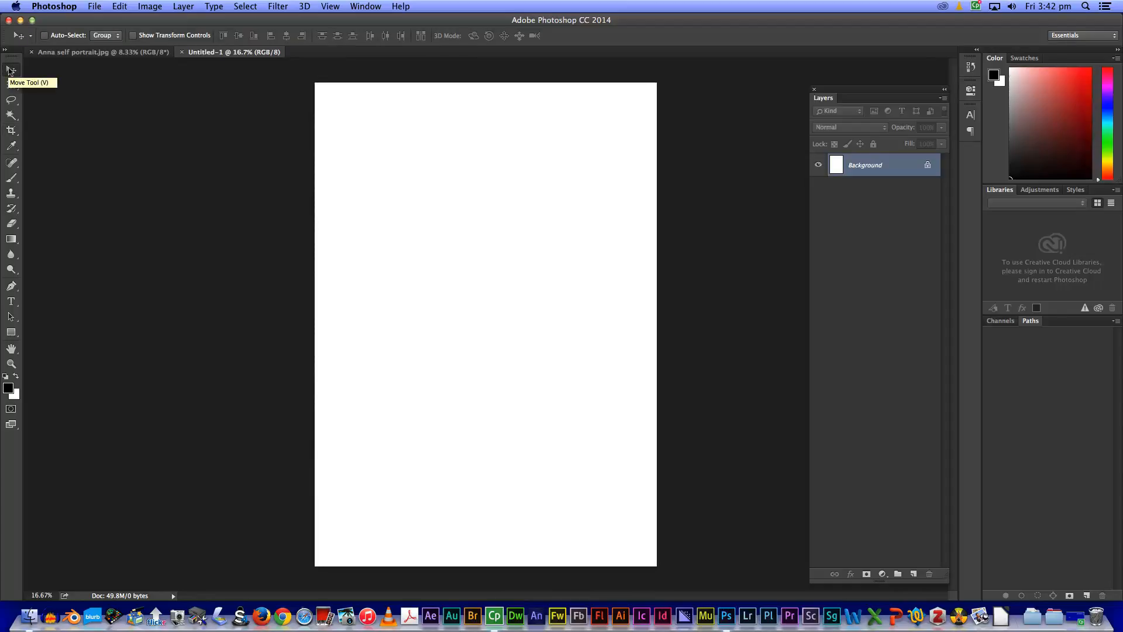
pyautogui.click(92, 52)
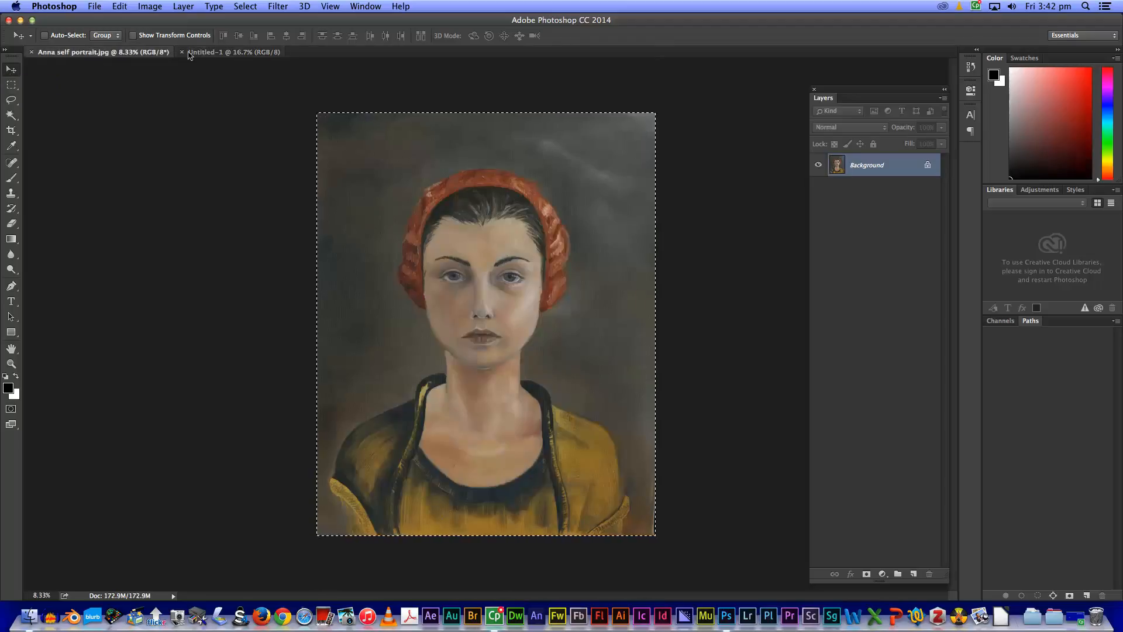
pyautogui.click(221, 53)
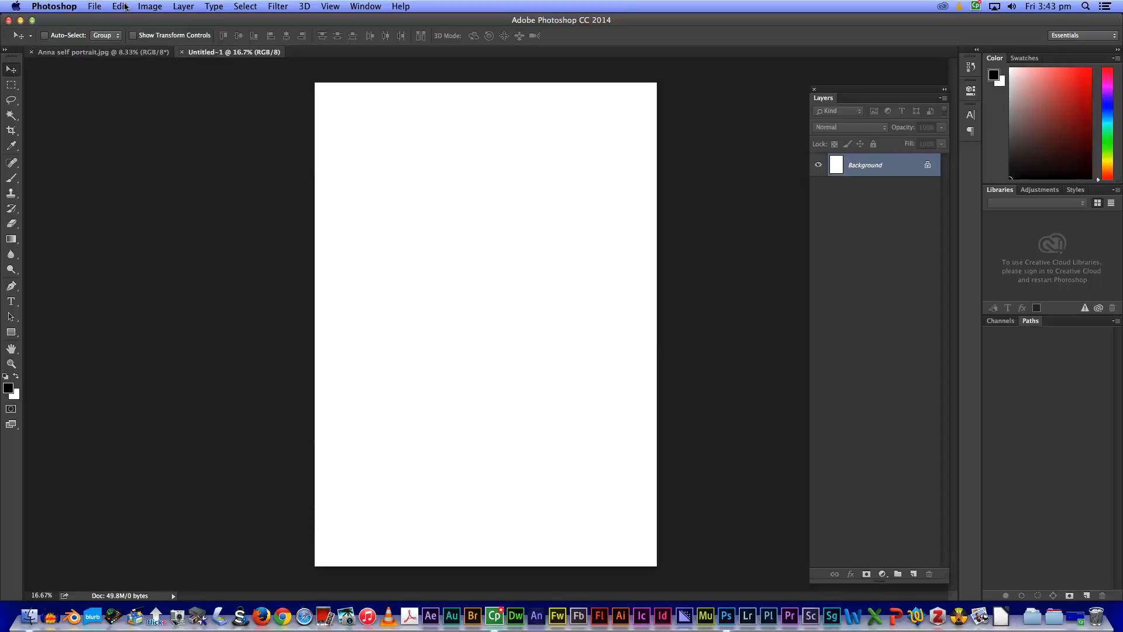
pyautogui.click(124, 6)
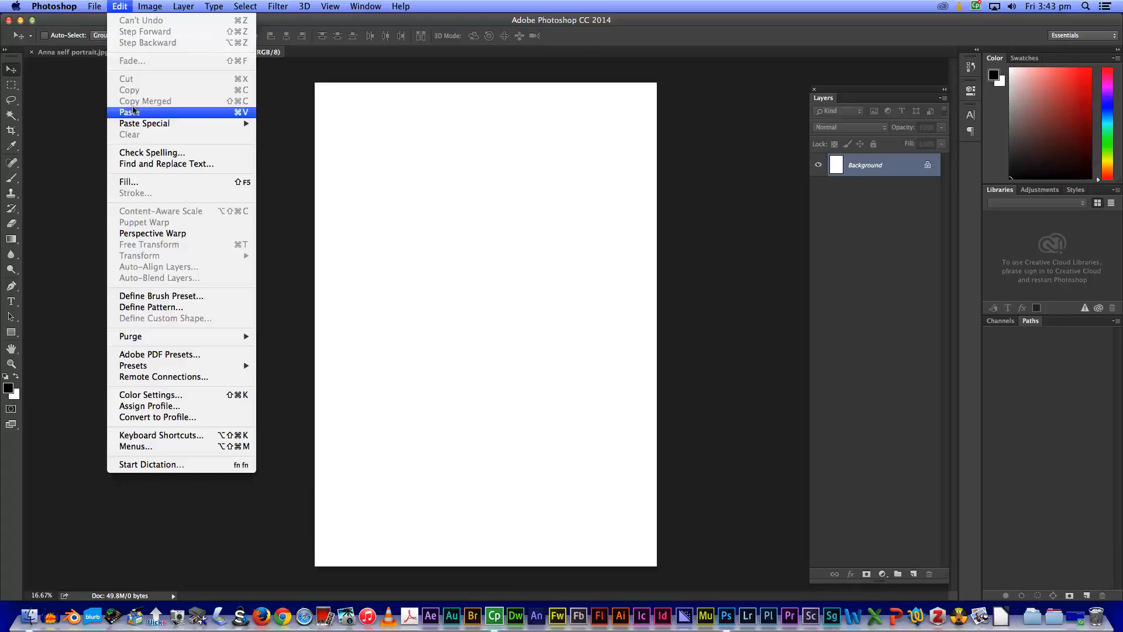
pyautogui.click(158, 113)
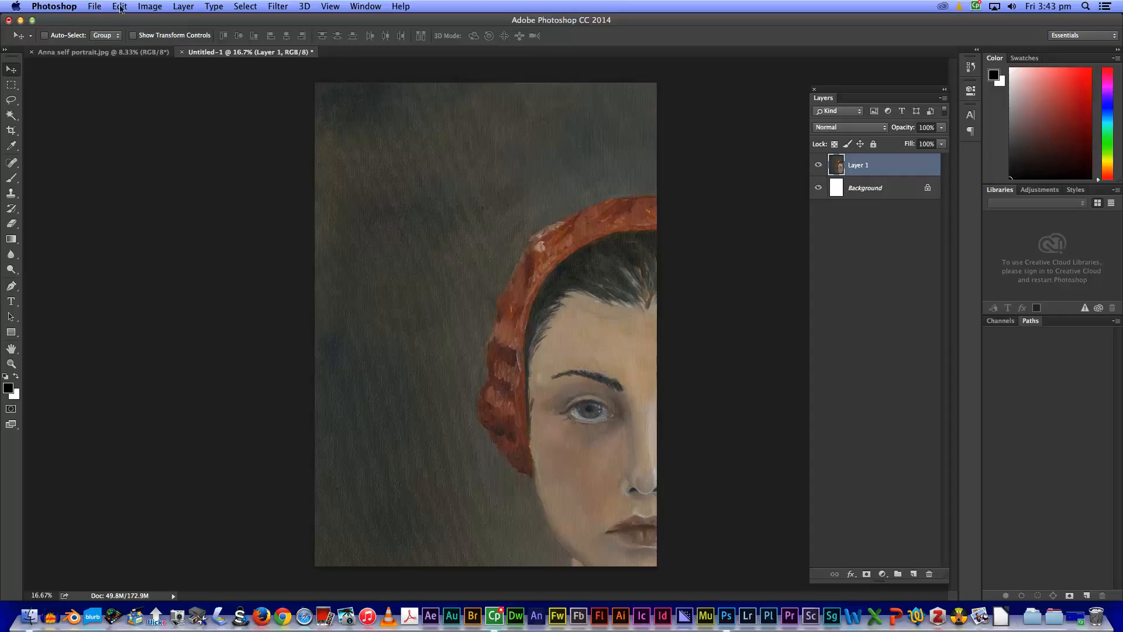
# - Free-transform the pasted portrait proportionally to about 58% and position it so it covers the whole A3 page
pyautogui.click(120, 7)
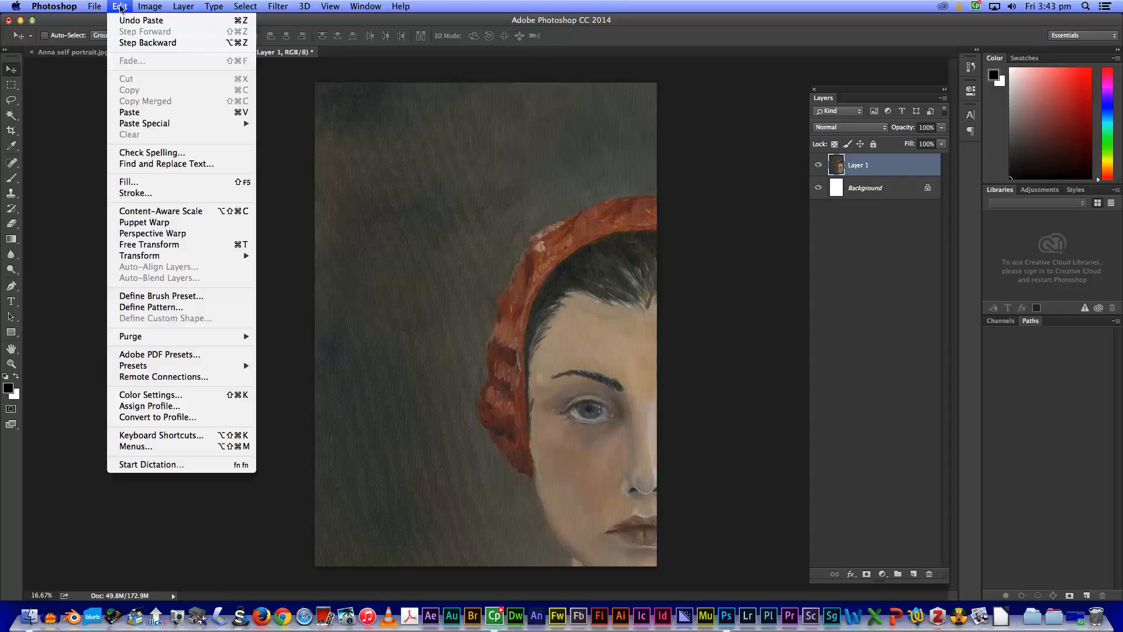
pyautogui.click(164, 249)
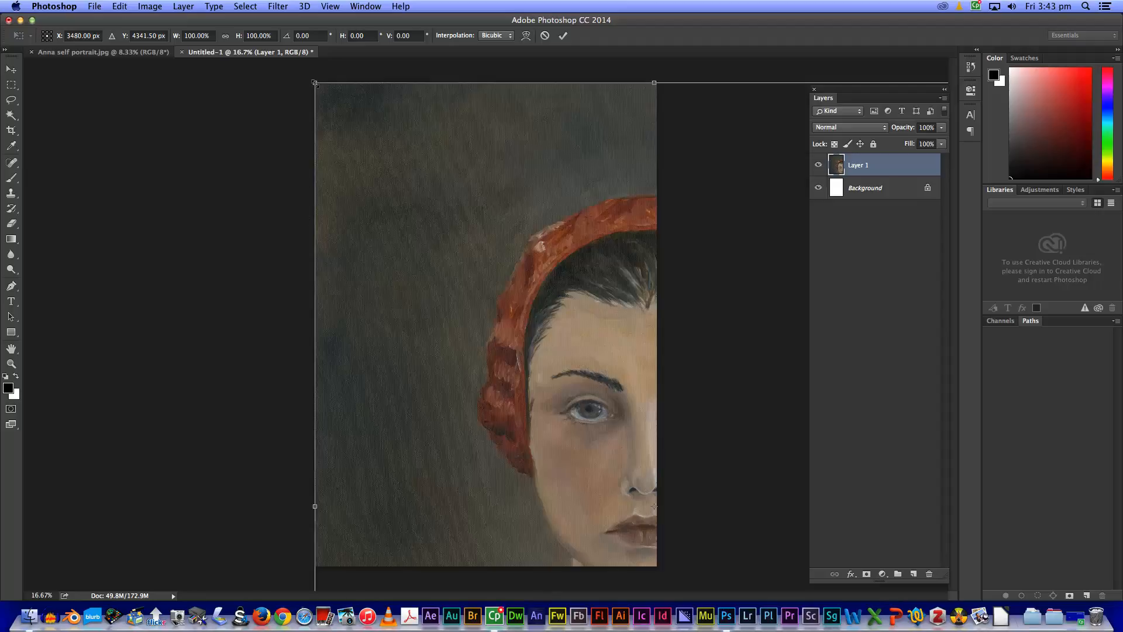
pyautogui.moveTo(315, 83); pyautogui.dragTo(551, 328)
pyautogui.moveTo(575, 394); pyautogui.dragTo(345, 118)
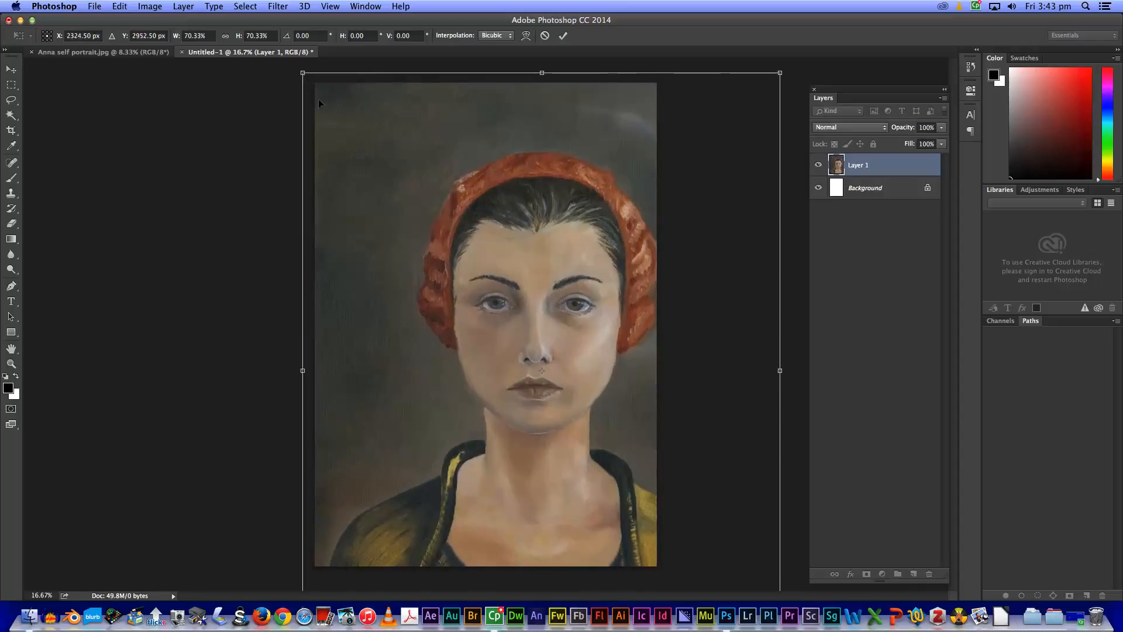
pyautogui.moveTo(303, 73); pyautogui.dragTo(405, 200)
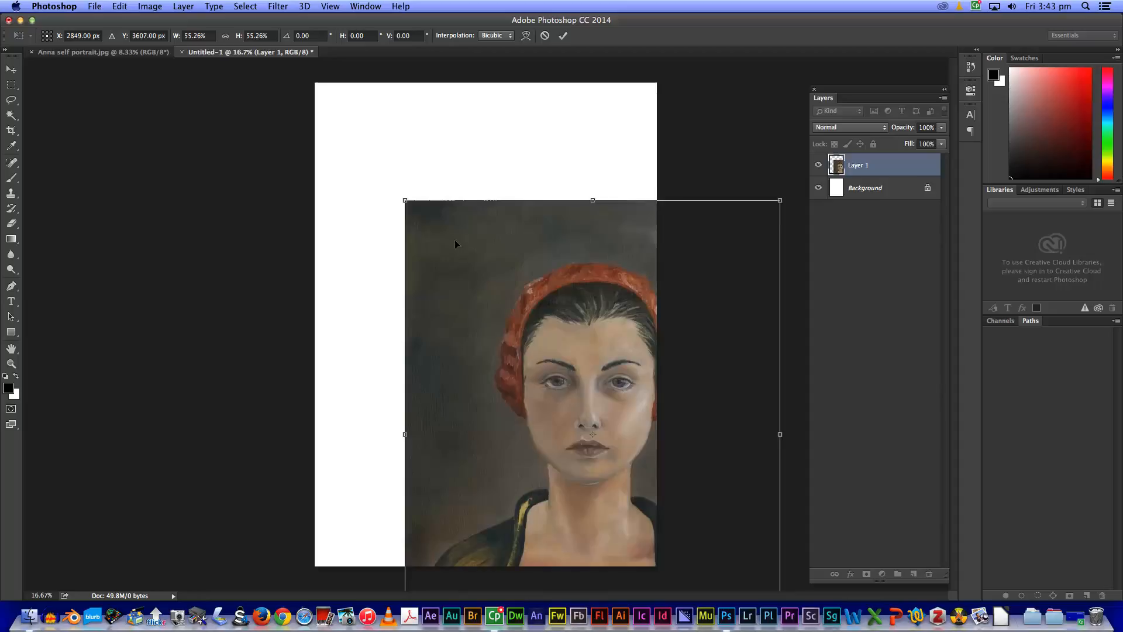
pyautogui.moveTo(455, 239); pyautogui.dragTo(345, 118)
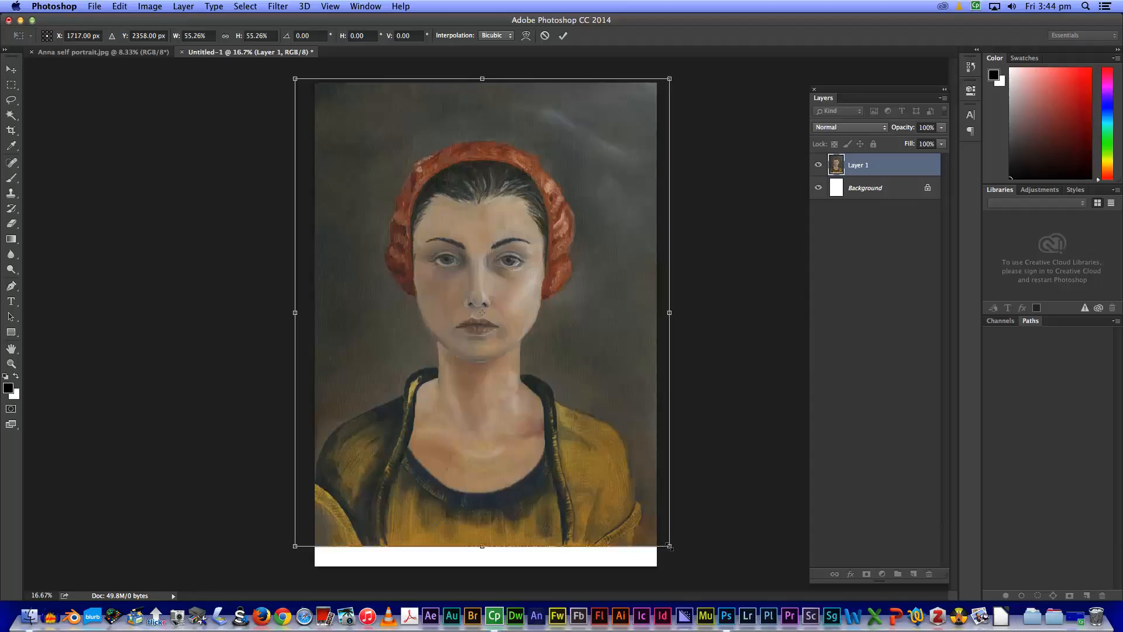
pyautogui.moveTo(669, 545); pyautogui.dragTo(688, 568)
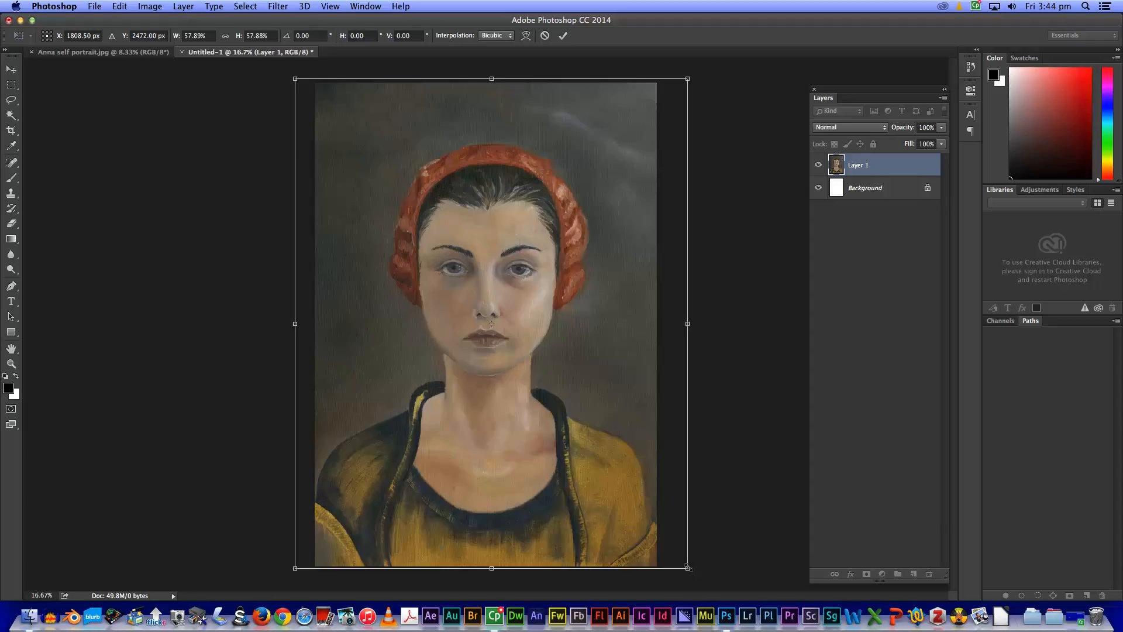
# - Try the portrait at about 47% within white margins, rescale it to about 58% to fill the page, and apply the transform
pyautogui.moveTo(689, 566); pyautogui.dragTo(616, 479)
pyautogui.moveTo(552, 416); pyautogui.dragTo(582, 444)
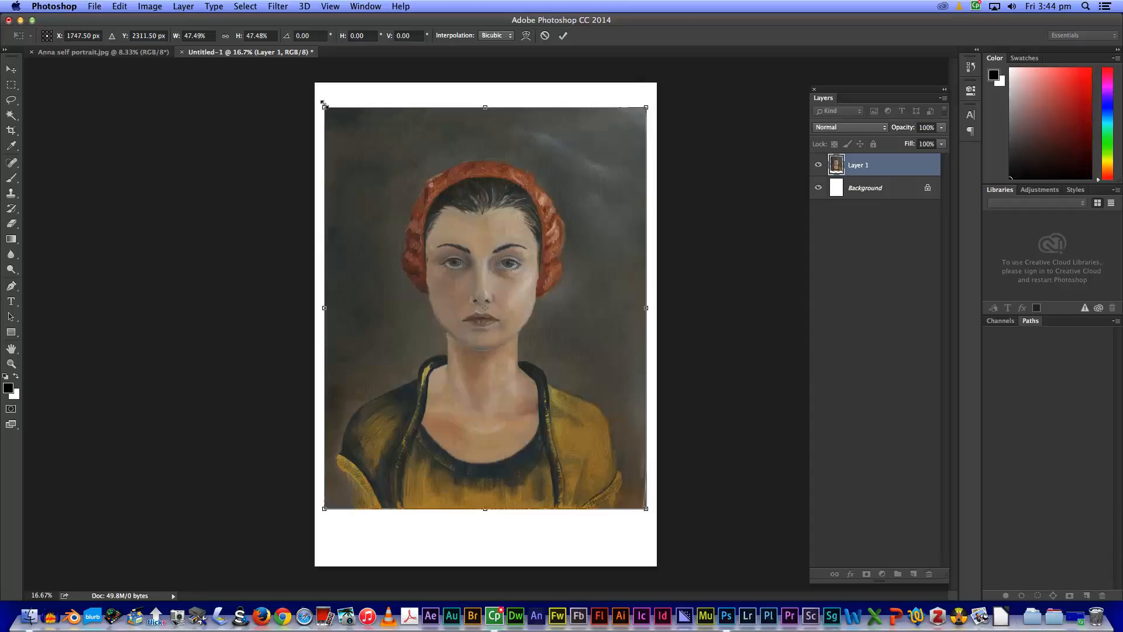
pyautogui.moveTo(325, 107); pyautogui.dragTo(302, 80)
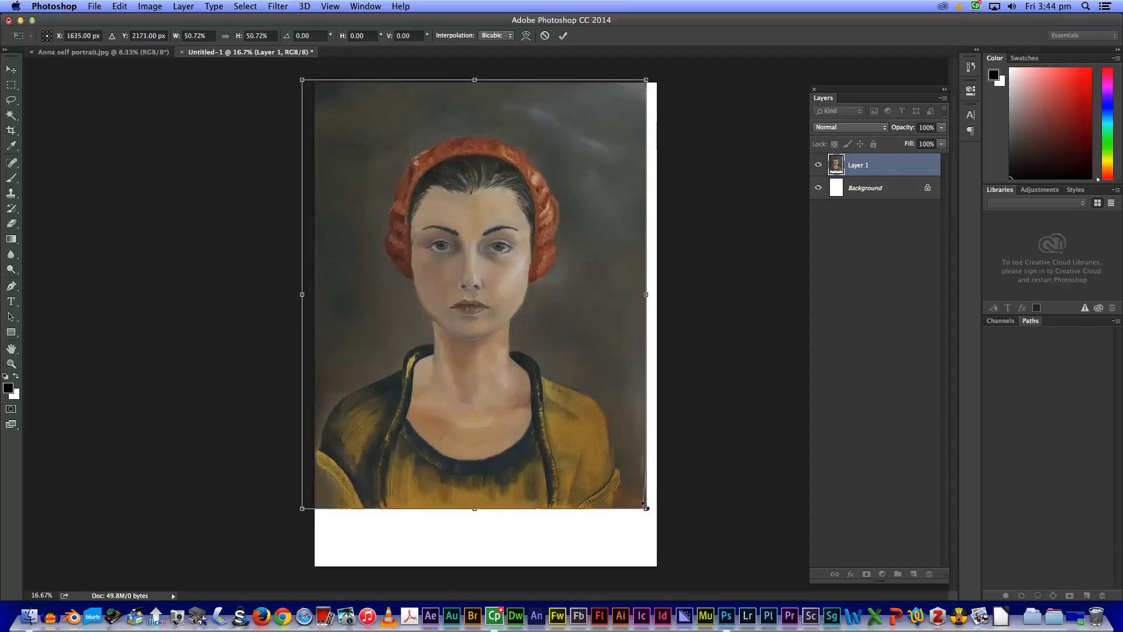
pyautogui.moveTo(647, 509); pyautogui.dragTo(695, 569)
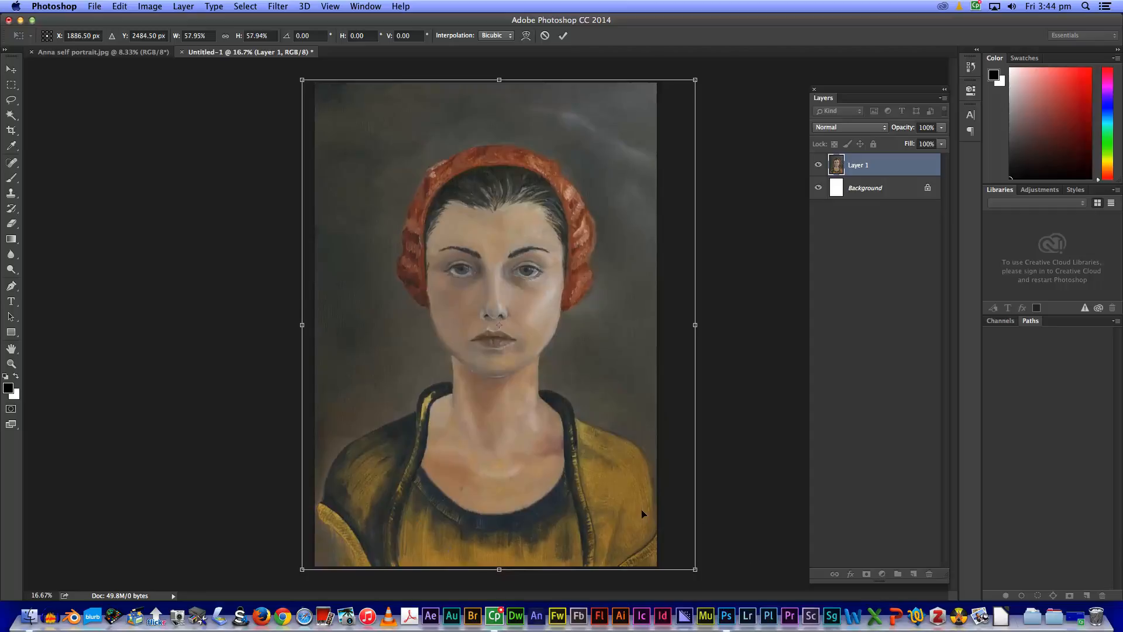
pyautogui.moveTo(641, 511); pyautogui.dragTo(636, 507)
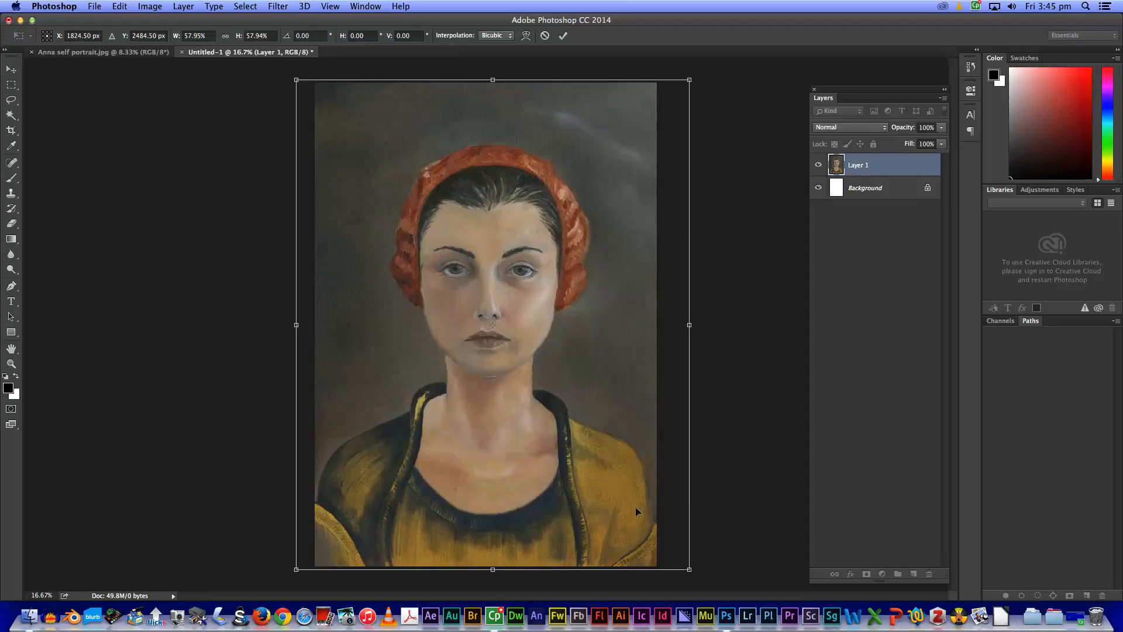
pyautogui.press('Return')
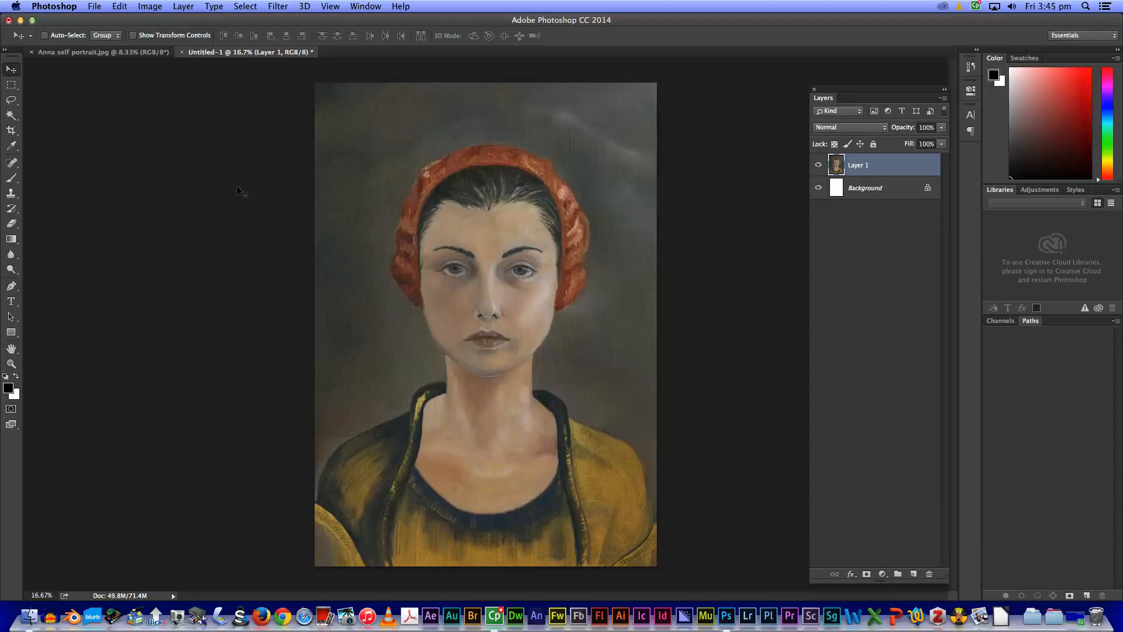
# - Create a new document with the International Paper preset at A4 size, keeping 300 pixels/inch and RGB Color
pyautogui.click(92, 8)
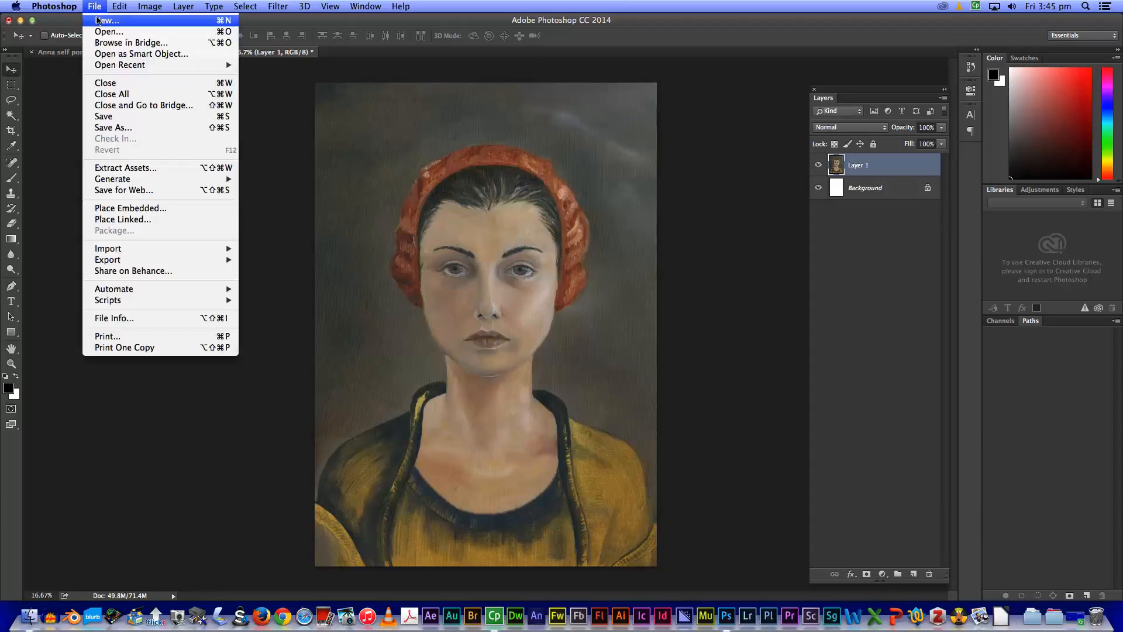
pyautogui.click(98, 21)
pyautogui.click(497, 209)
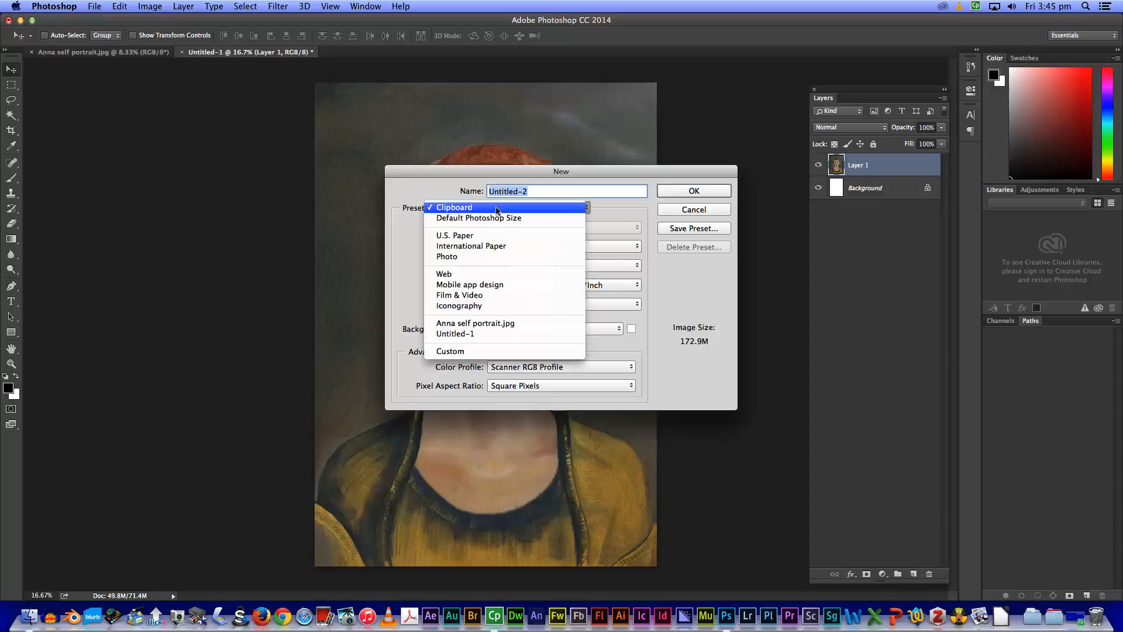
pyautogui.click(485, 246)
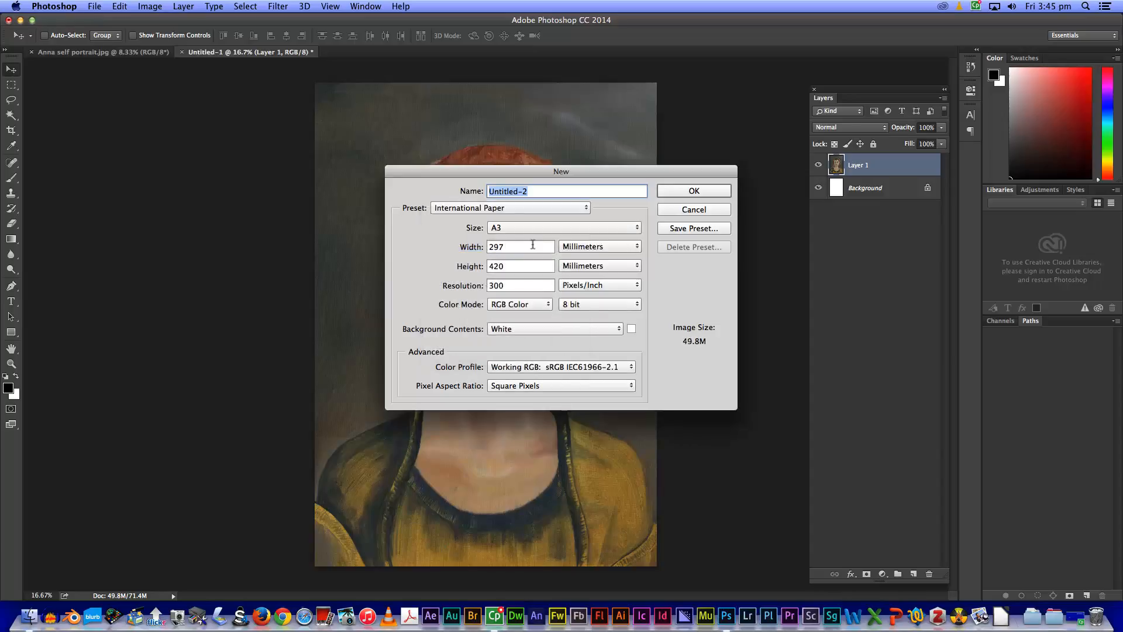
pyautogui.click(532, 227)
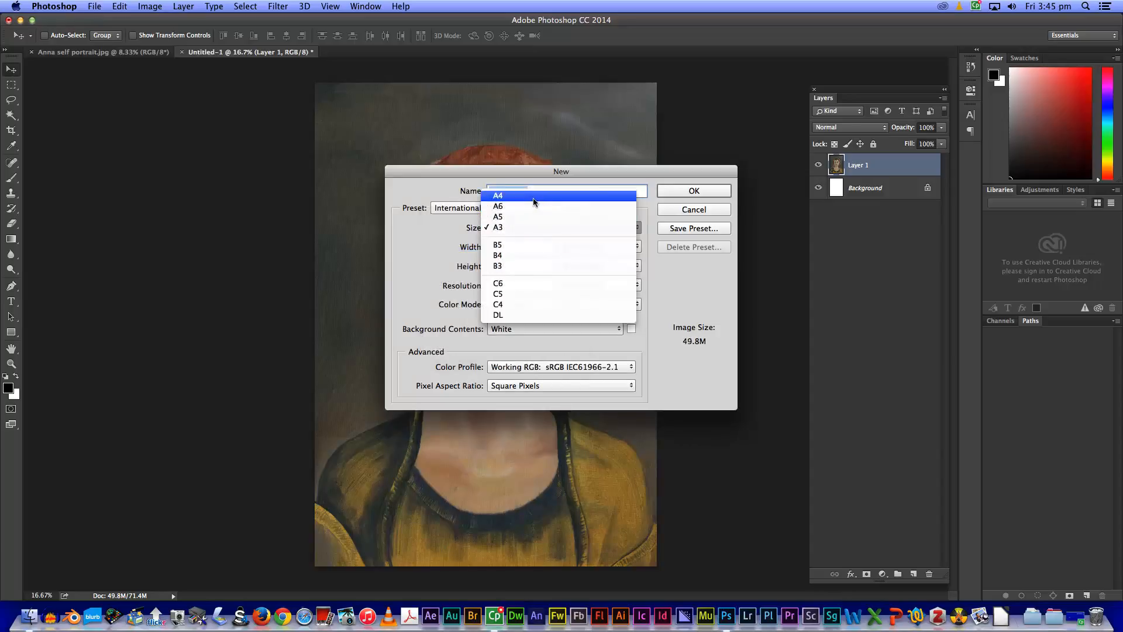
pyautogui.click(533, 201)
pyautogui.click(689, 194)
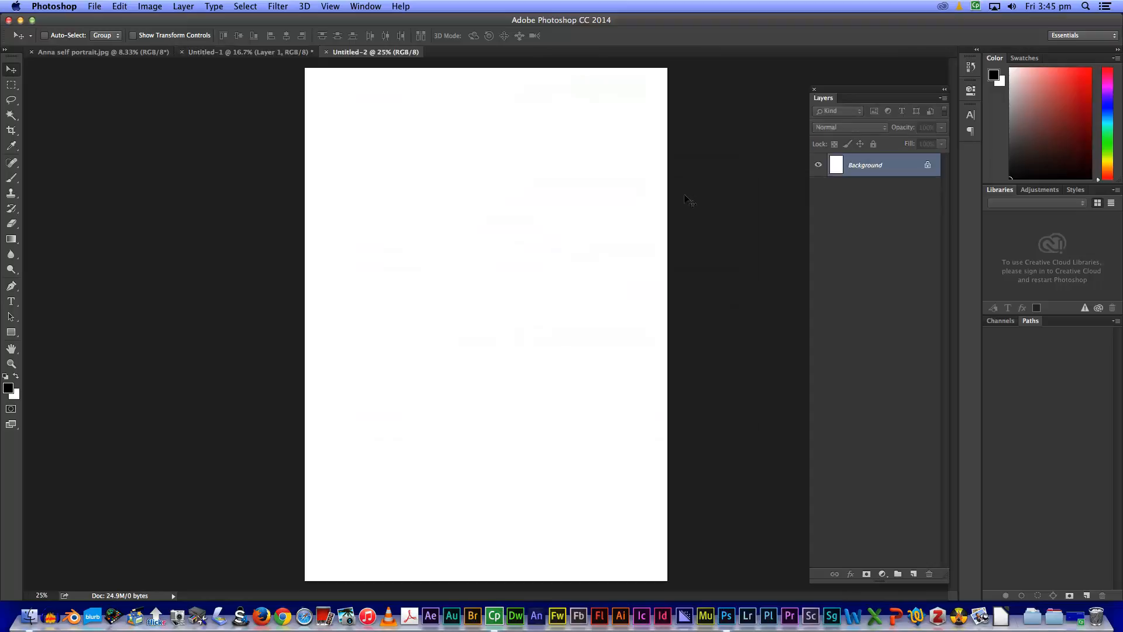
# - Paste the copied portrait into the blank A4 document and free-transform it proportionally to about 50%, positioned over the page
pyautogui.press('super+v')
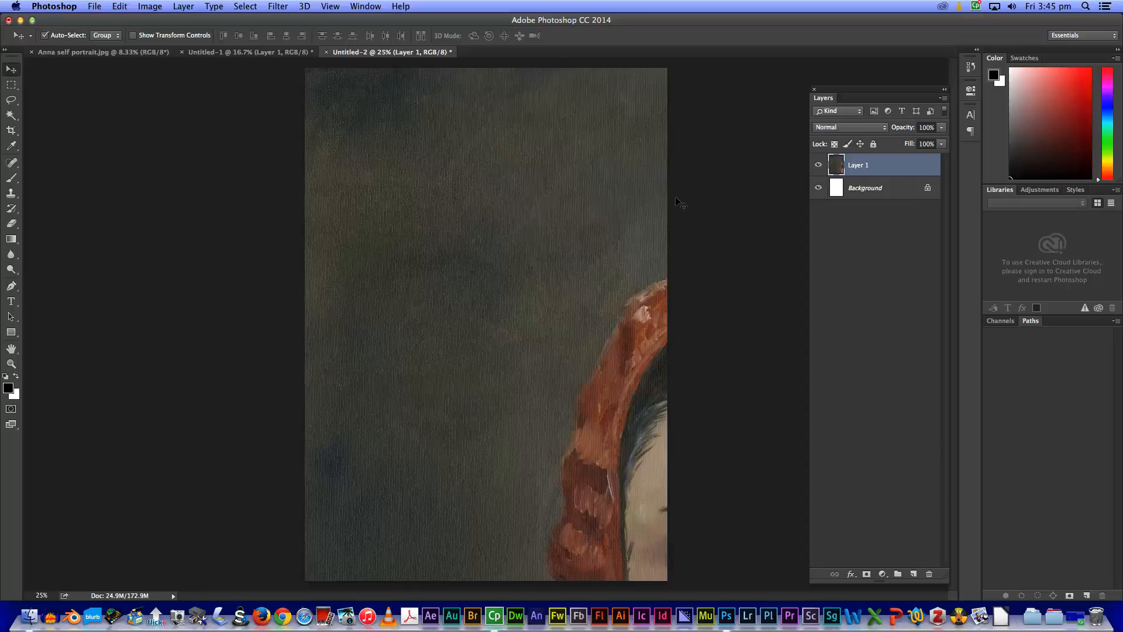
pyautogui.press('super+t')
pyautogui.moveTo(309, 71)
pyautogui.mouseDown()
pyautogui.moveTo(627, 381)
pyautogui.moveTo(634, 414)
pyautogui.mouseUp()
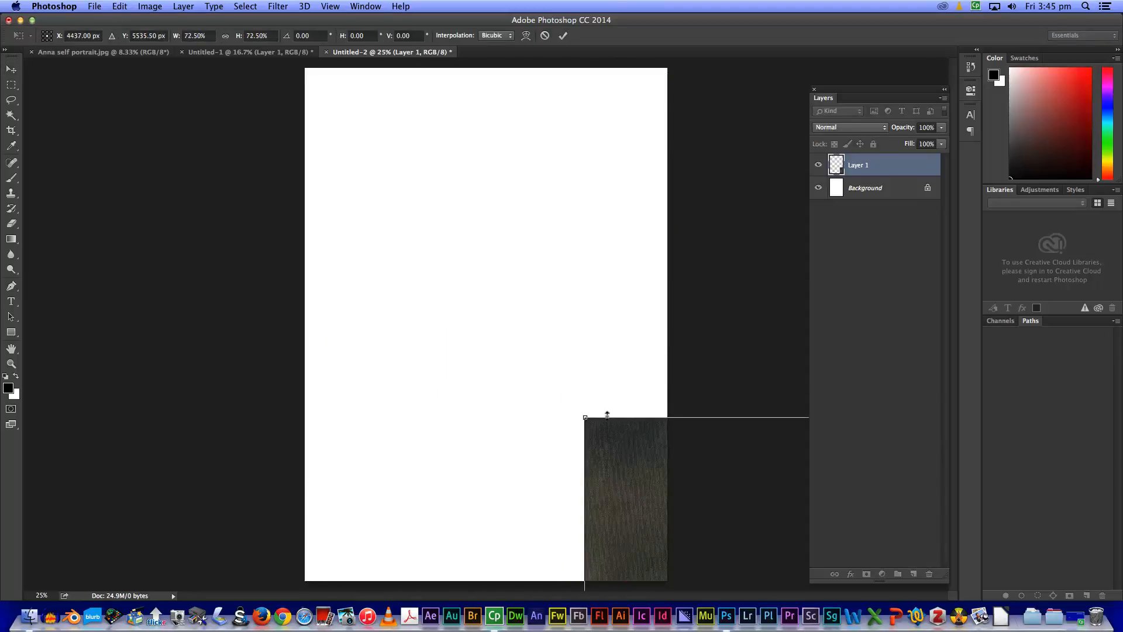
pyautogui.moveTo(641, 469); pyautogui.dragTo(288, 113)
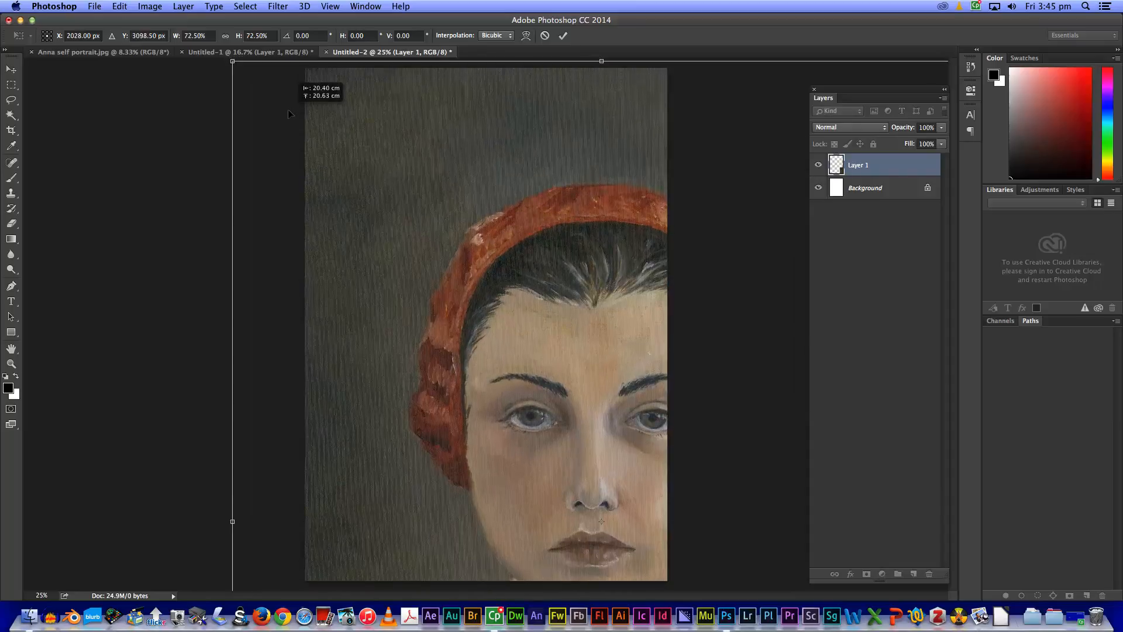
pyautogui.moveTo(233, 62); pyautogui.dragTo(459, 344)
pyautogui.moveTo(576, 405); pyautogui.dragTo(347, 124)
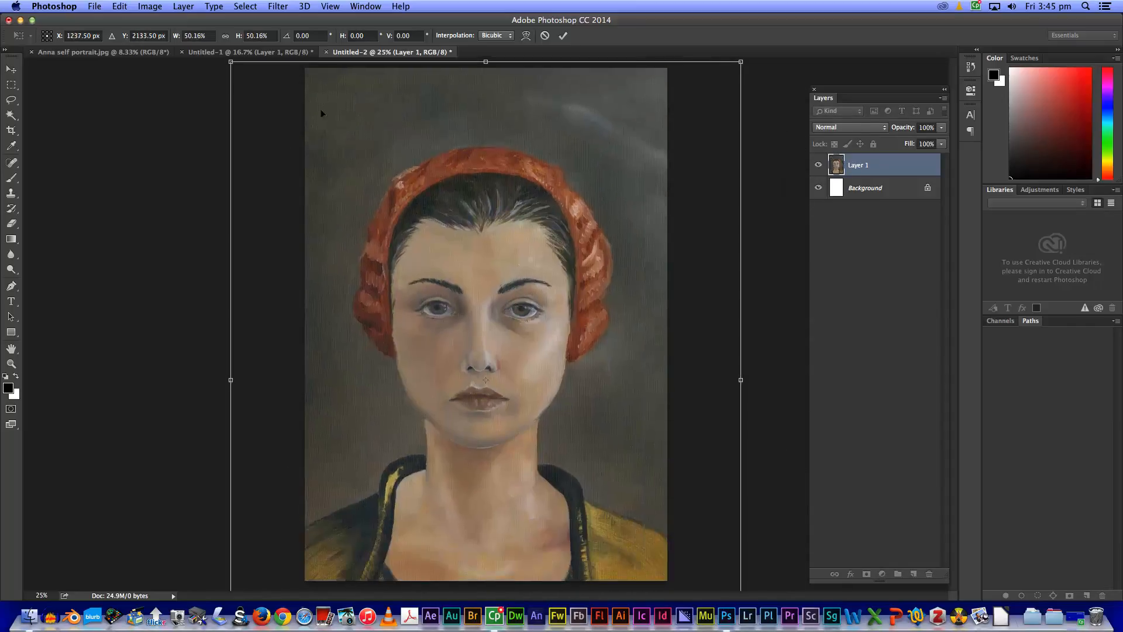
# - Scale the portrait proportionally to about 41%, position it so it covers the whole A4 page, and apply the transform
pyautogui.moveTo(231, 63); pyautogui.dragTo(331, 170)
pyautogui.moveTo(411, 227); pyautogui.dragTo(369, 120)
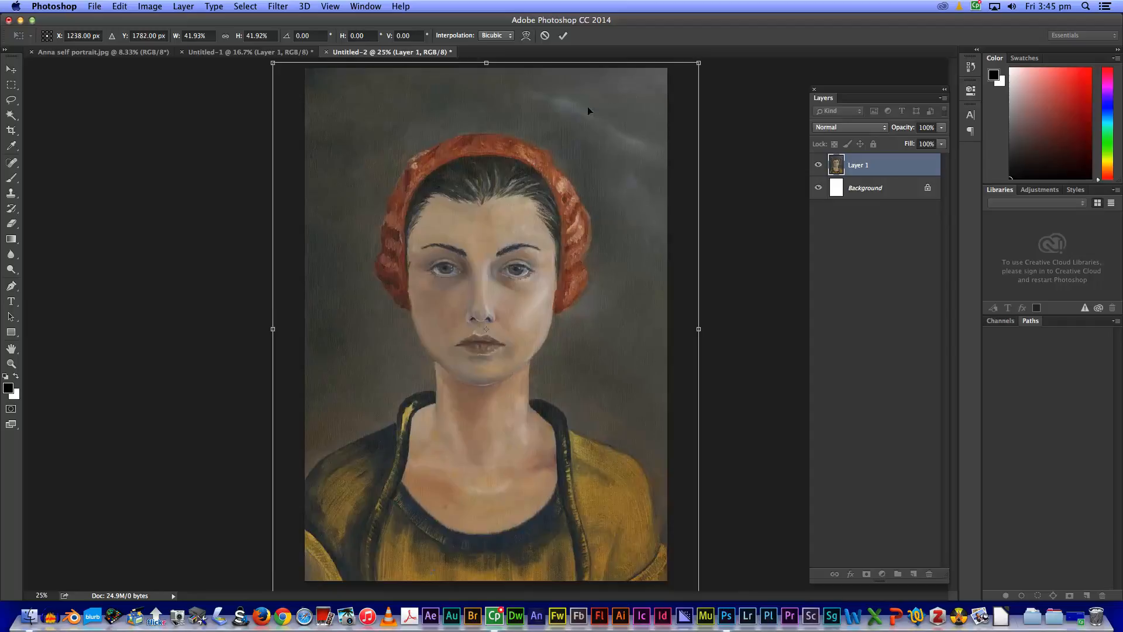
pyautogui.moveTo(698, 63); pyautogui.dragTo(685, 76)
pyautogui.moveTo(611, 114); pyautogui.dragTo(611, 109)
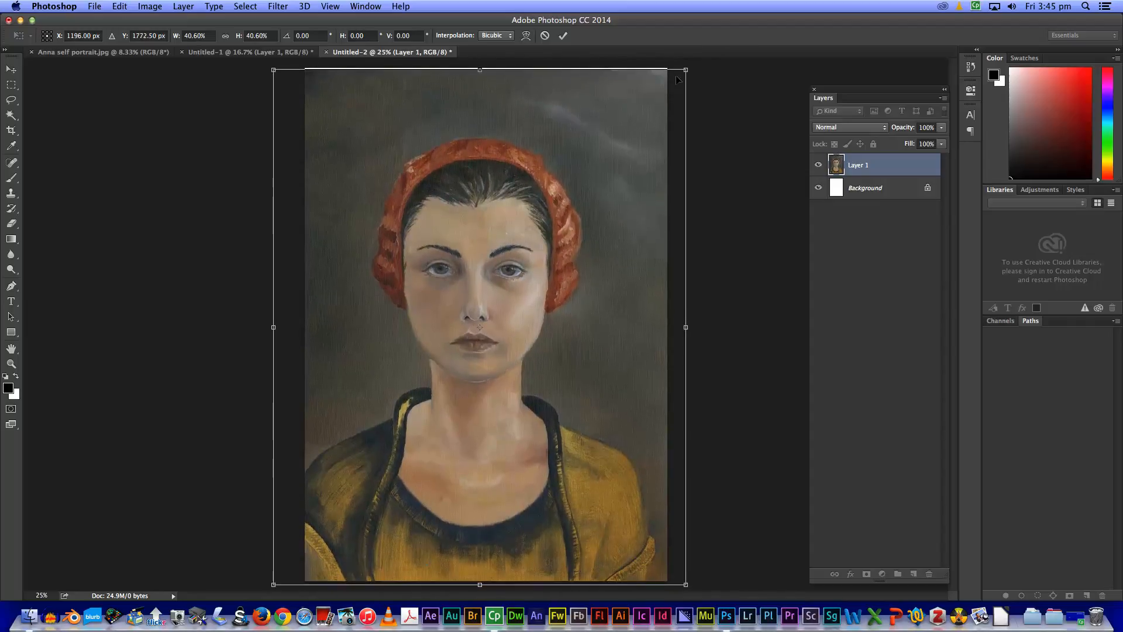
pyautogui.moveTo(686, 69); pyautogui.dragTo(690, 63)
pyautogui.moveTo(580, 170); pyautogui.dragTo(585, 169)
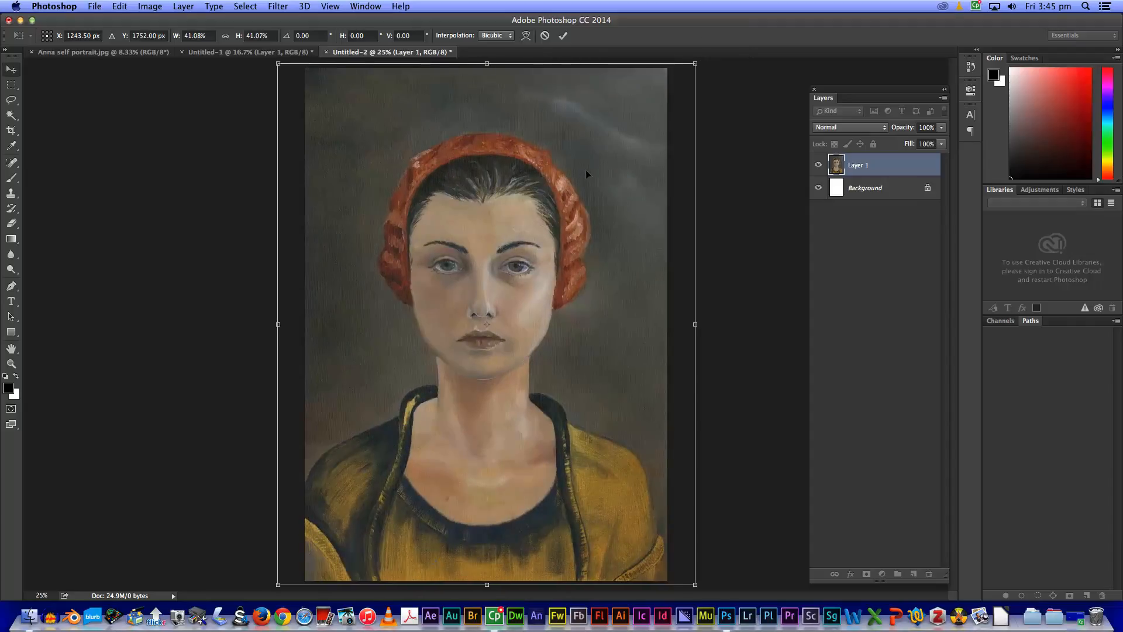
pyautogui.press('Return')
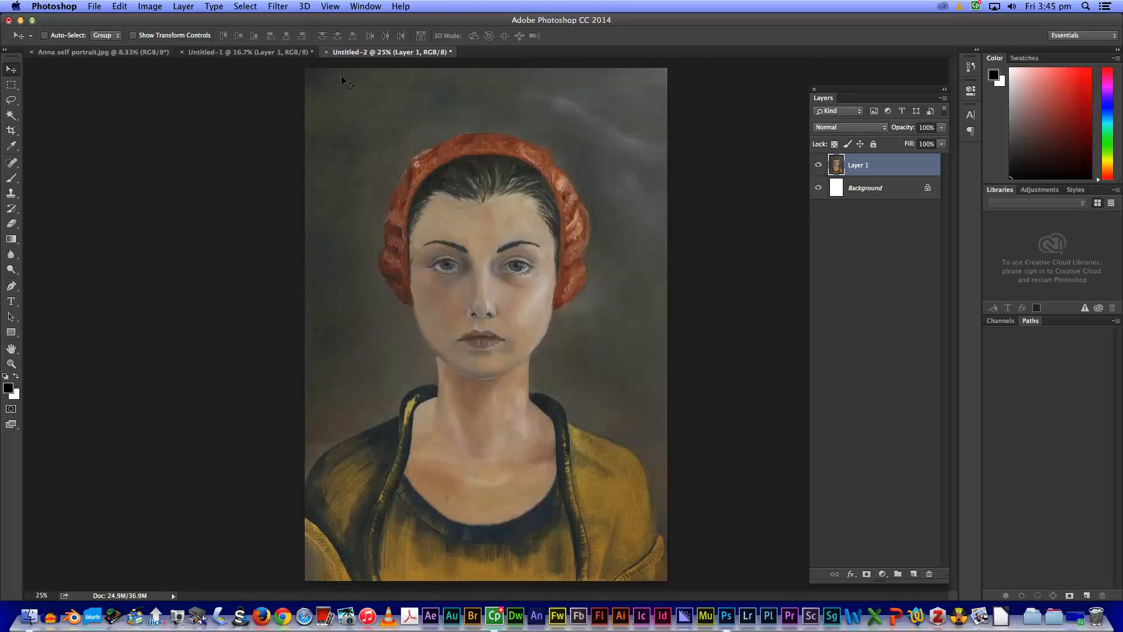
# - Check the image size of the A4 document Untitled-2 and of the A3 document Untitled-1, leaving both unmodified
pyautogui.click(151, 8)
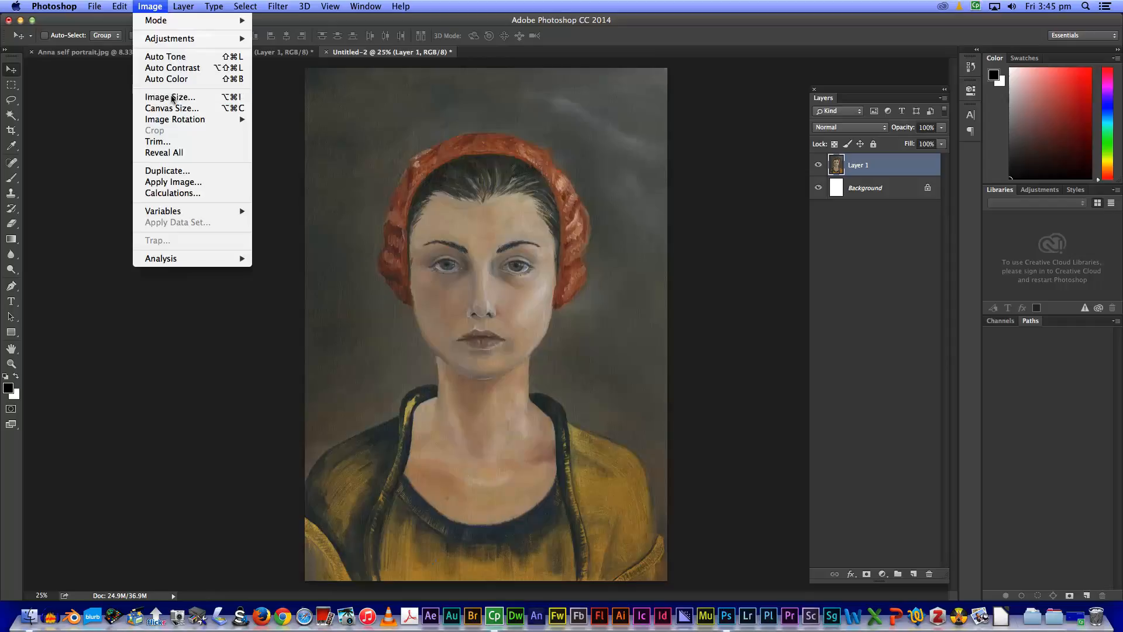
pyautogui.click(170, 97)
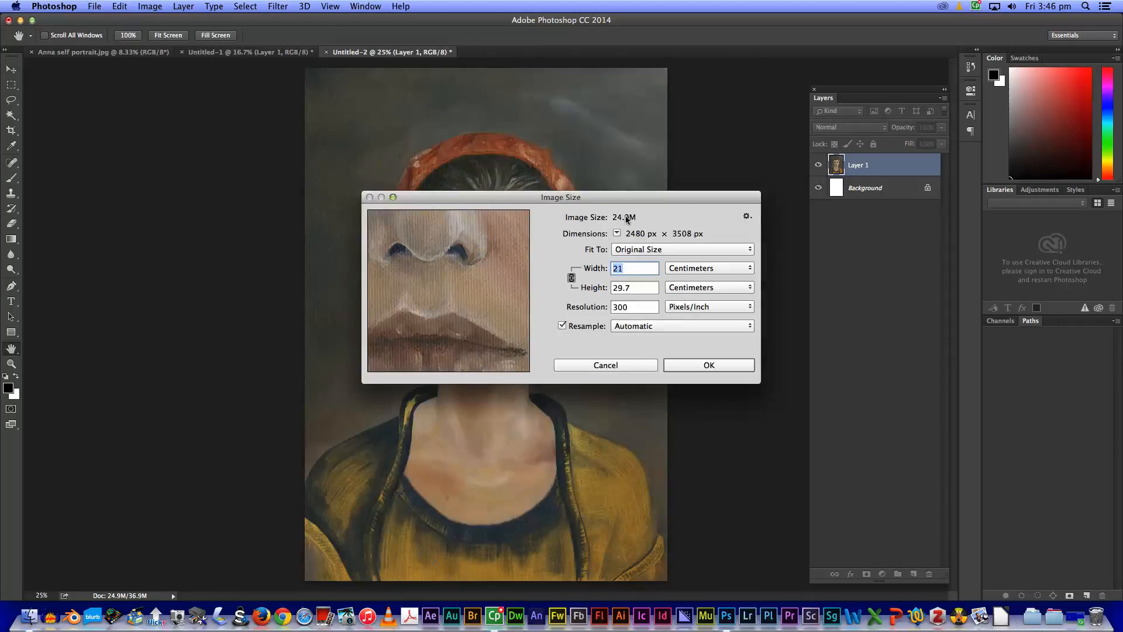
pyautogui.click(634, 367)
pyautogui.click(241, 54)
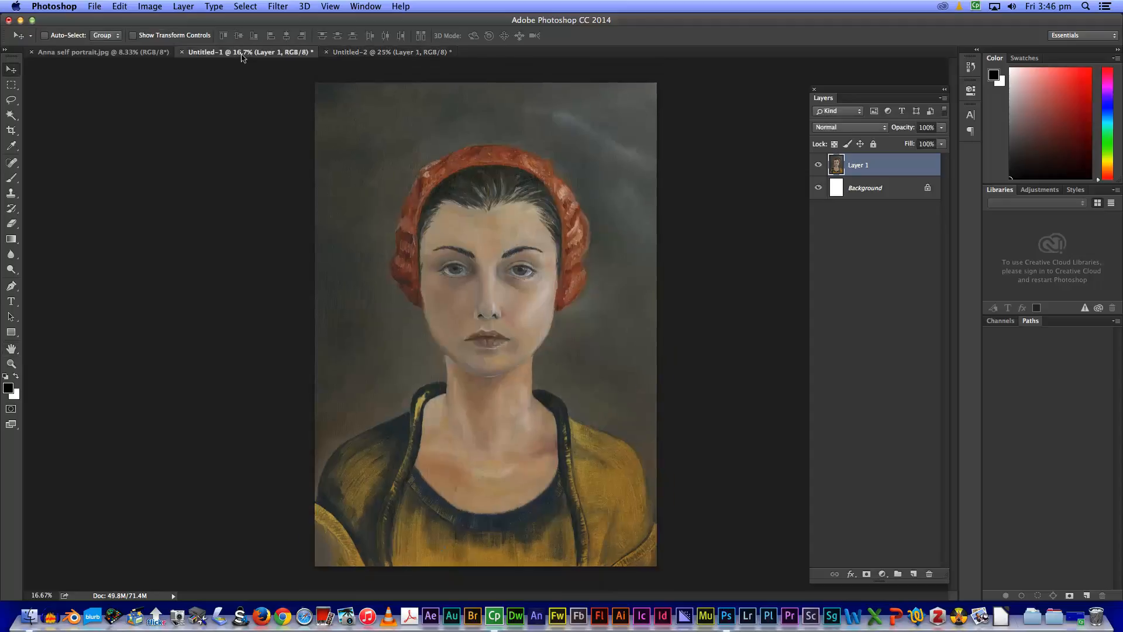
pyautogui.click(146, 6)
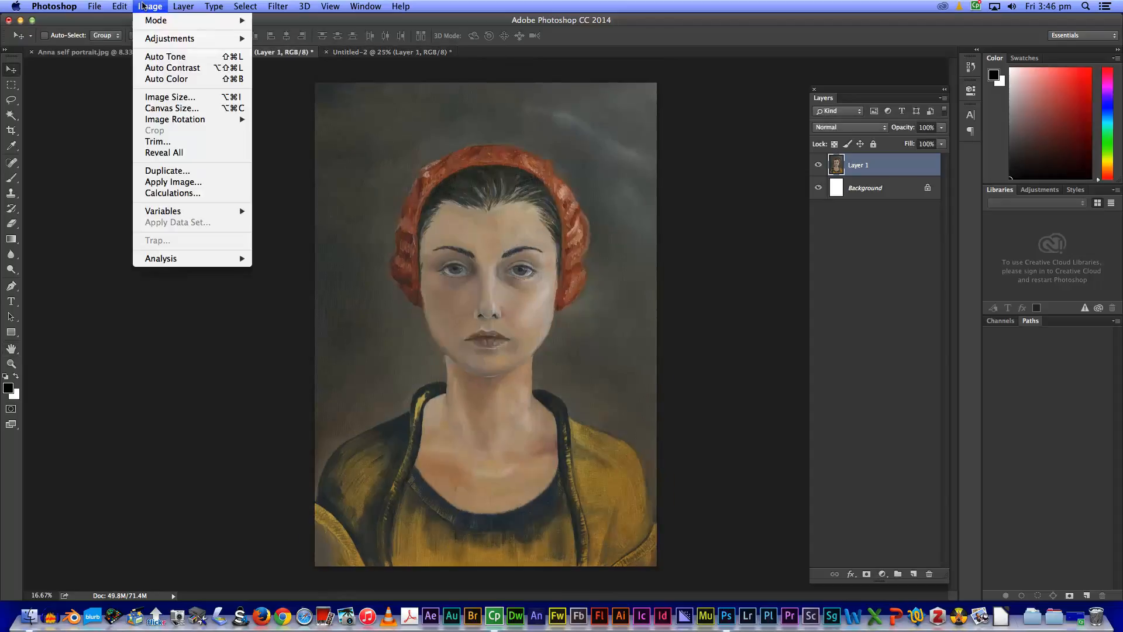
pyautogui.click(180, 97)
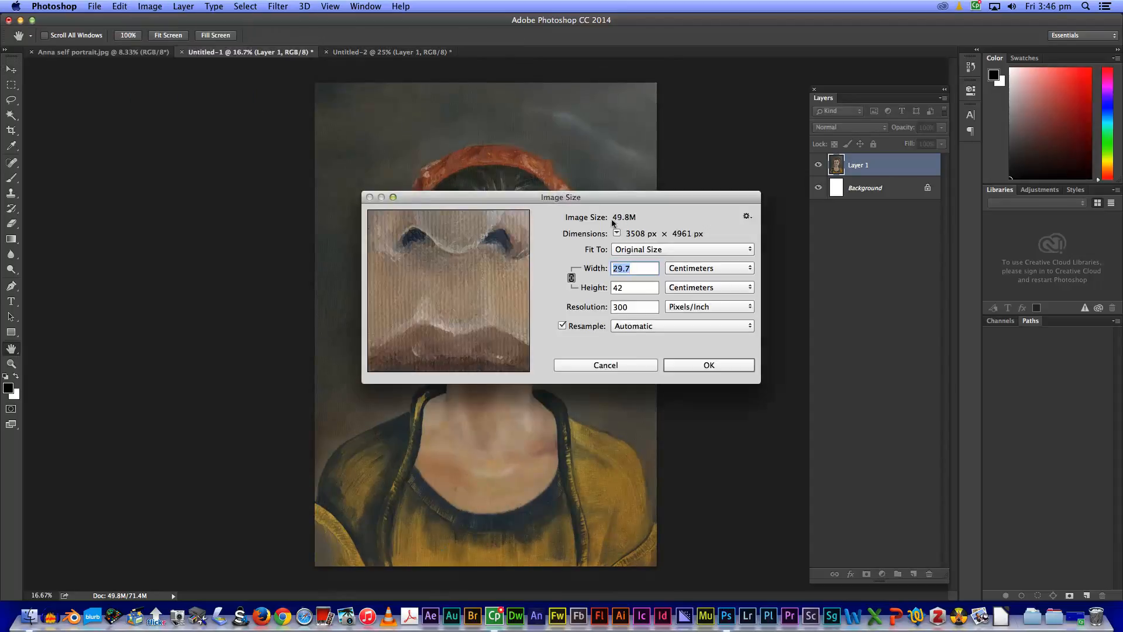
pyautogui.click(631, 365)
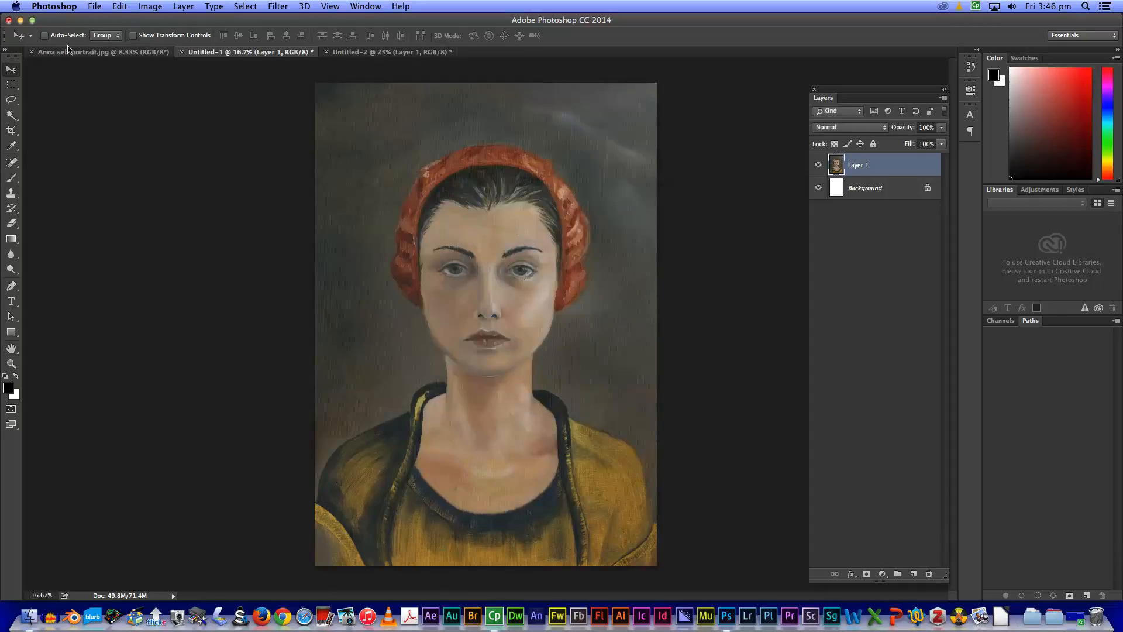
# - Check the image size of the original portrait file without modifying it, and return to the Move tool
pyautogui.click(103, 52)
pyautogui.click(149, 6)
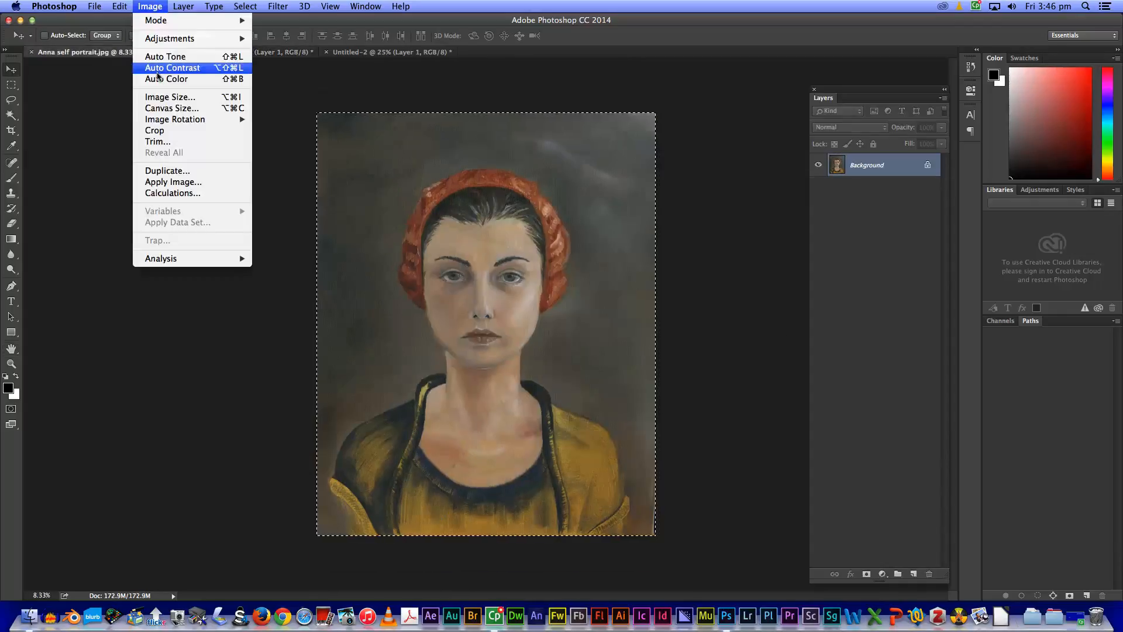
pyautogui.click(163, 97)
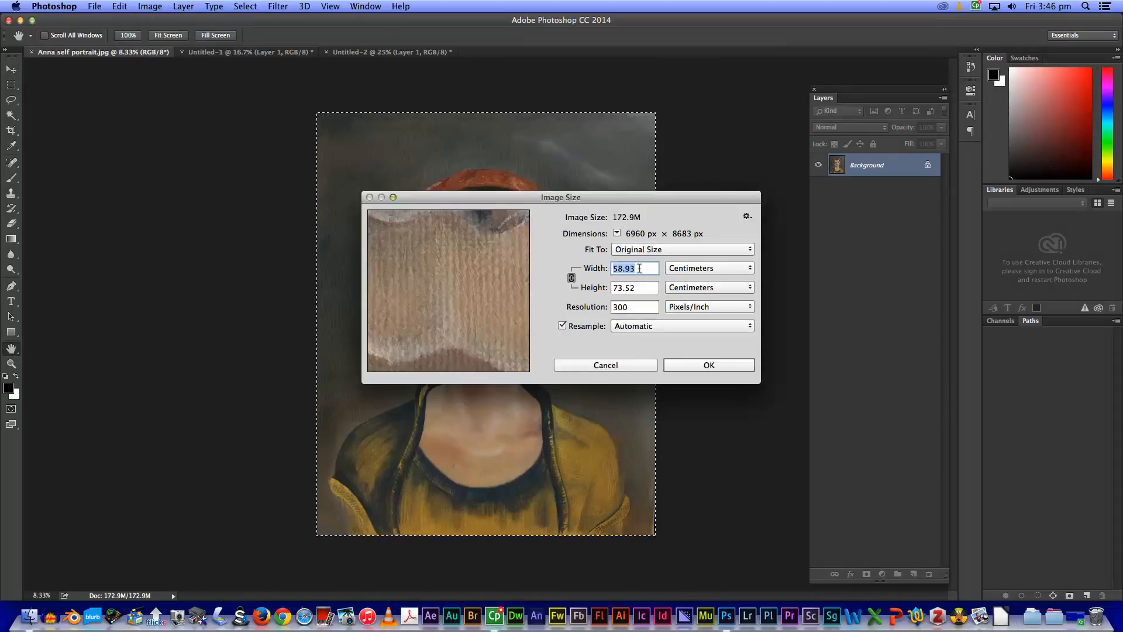
pyautogui.click(623, 365)
pyautogui.press('v')
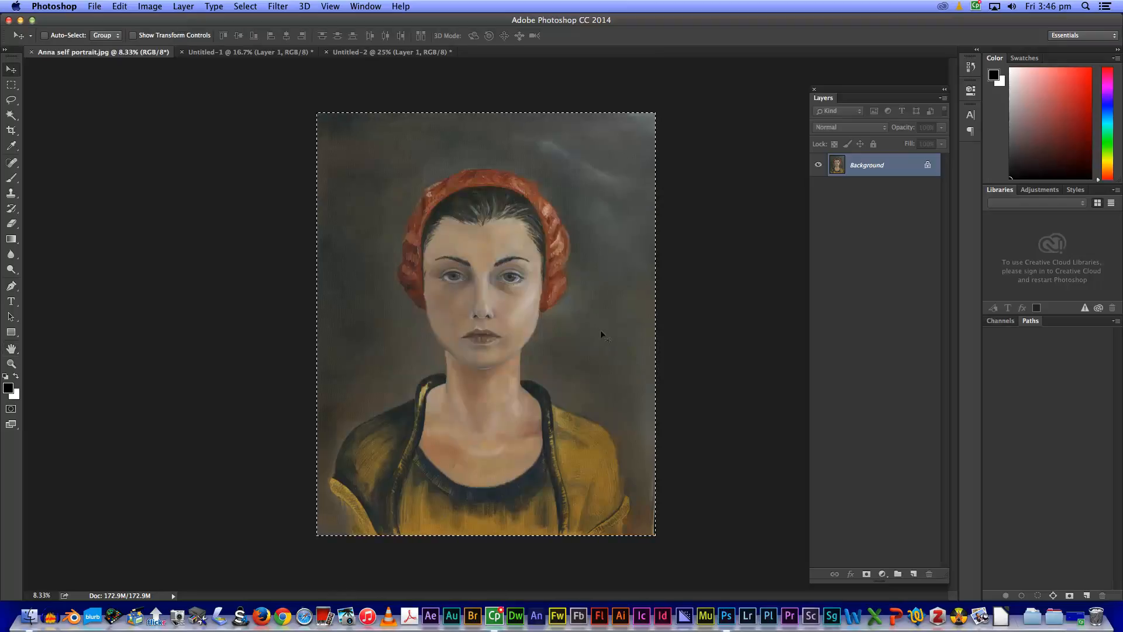
# - Flatten the layers of the A4 document Untitled-2 into a single background
pyautogui.click(397, 53)
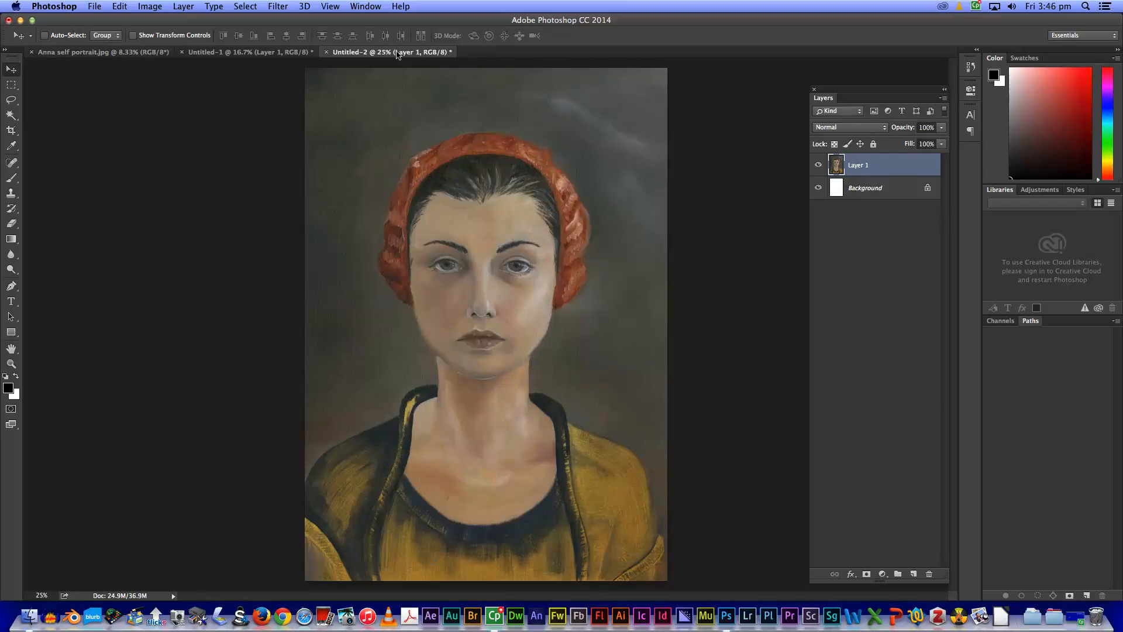
pyautogui.click(188, 7)
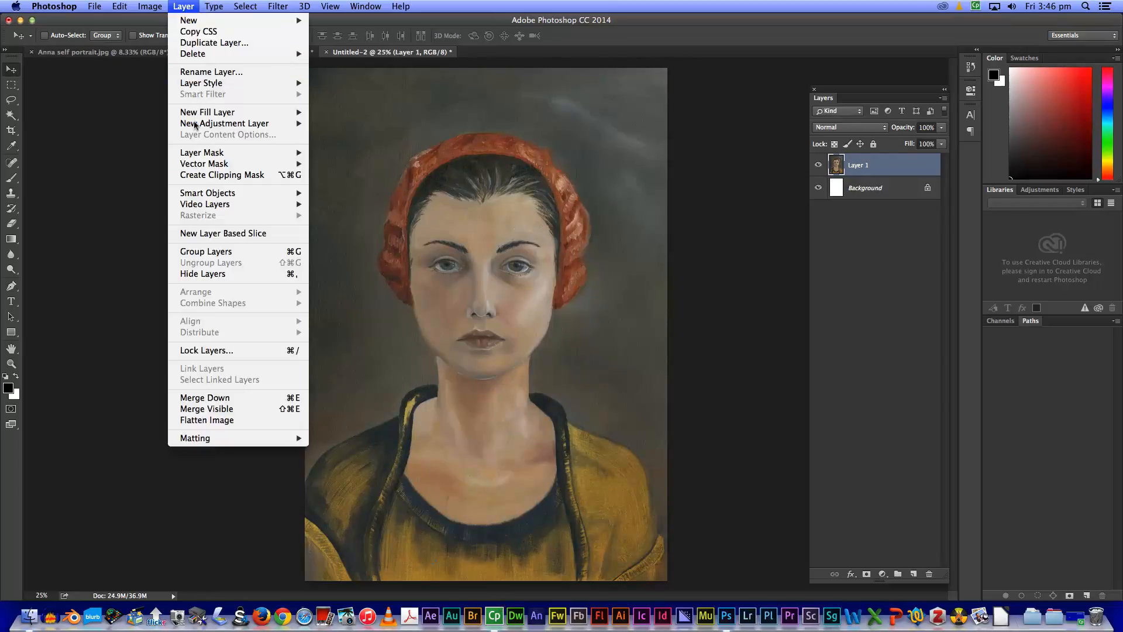
pyautogui.click(227, 420)
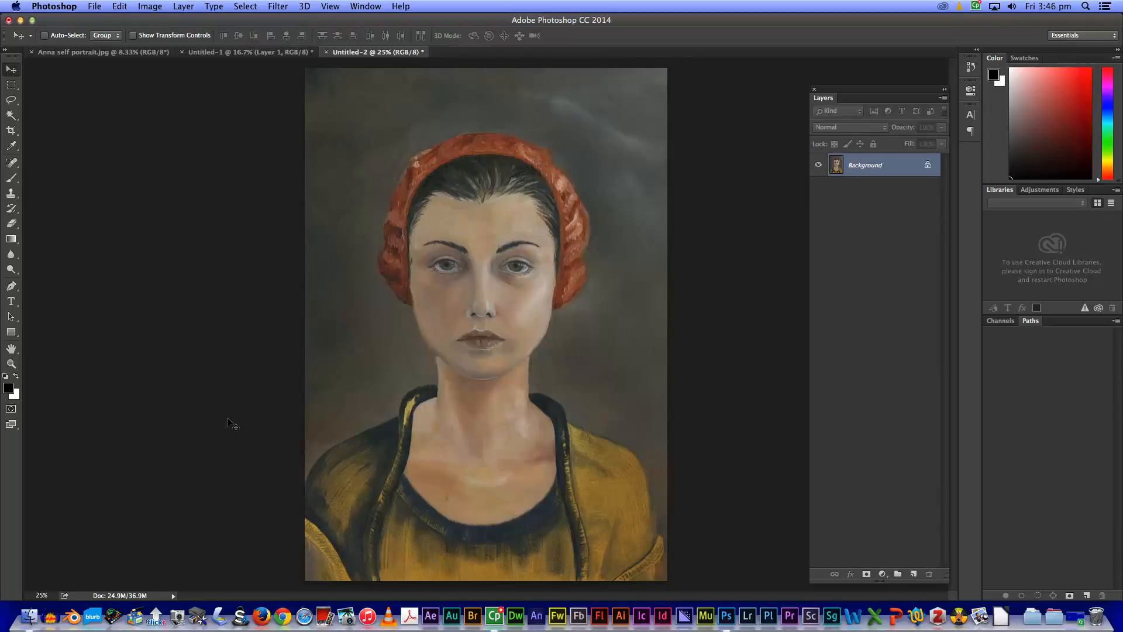
# - Try to save the flattened A4 portrait as a Photoshop PDF in the Cons Scans folder using the High Quality Print preset
pyautogui.click(95, 6)
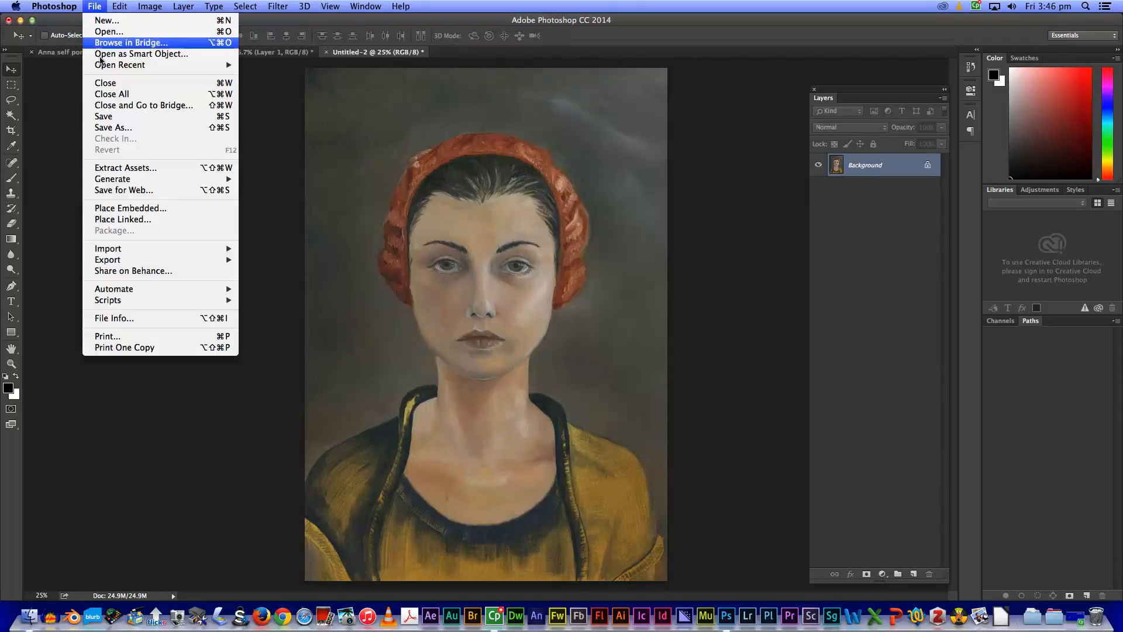
pyautogui.click(114, 128)
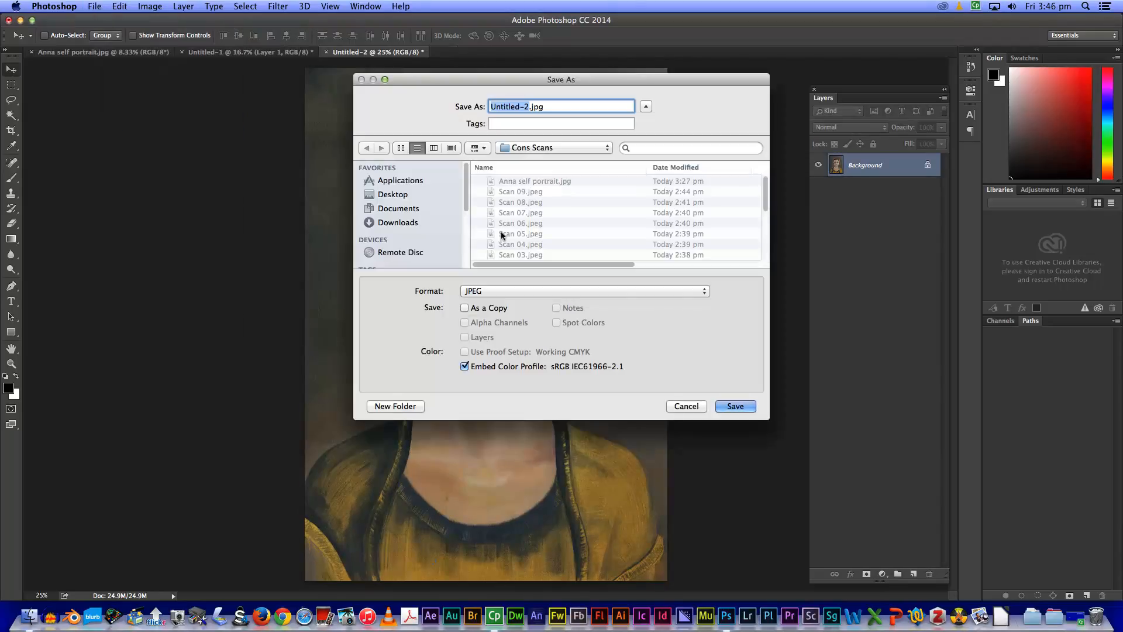
pyautogui.click(489, 292)
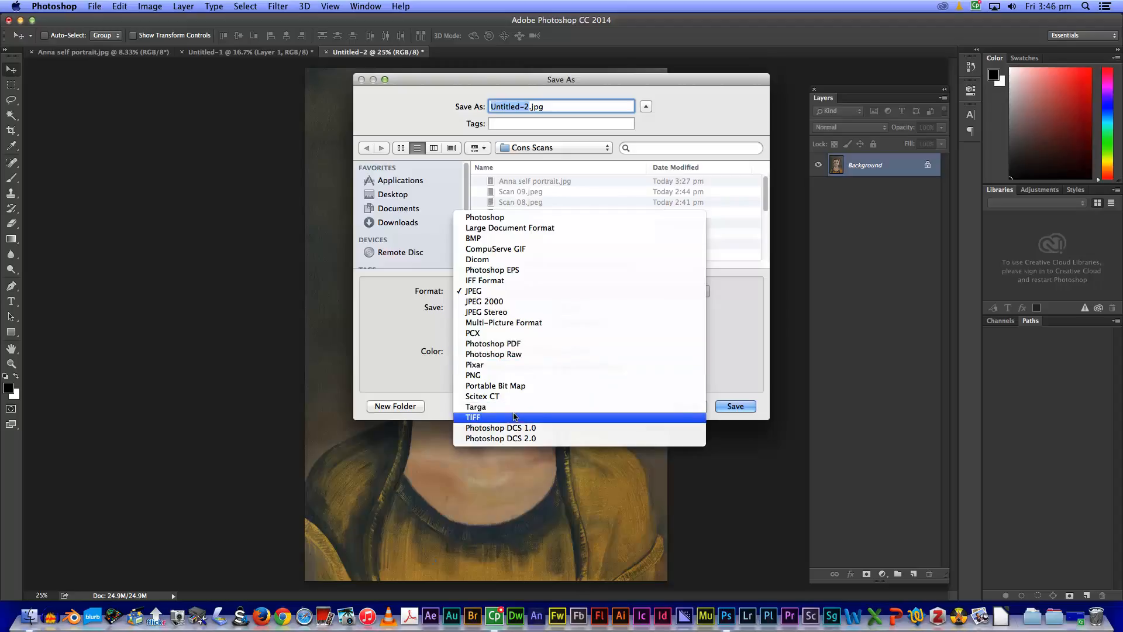
pyautogui.click(504, 344)
pyautogui.click(736, 407)
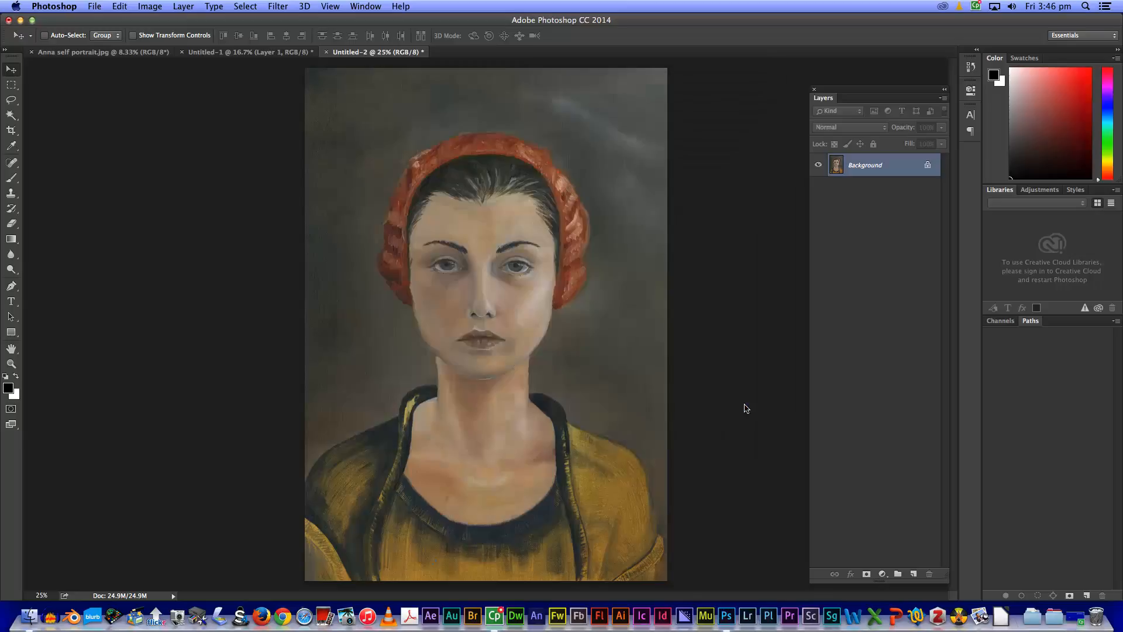
pyautogui.click(541, 210)
pyautogui.click(648, 230)
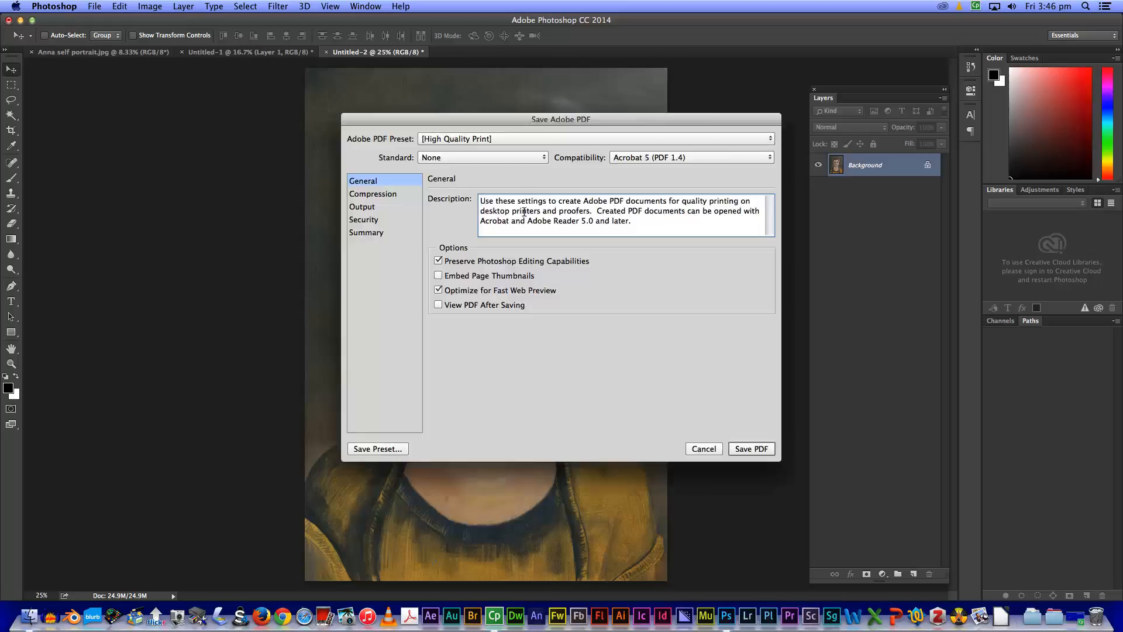
pyautogui.click(447, 139)
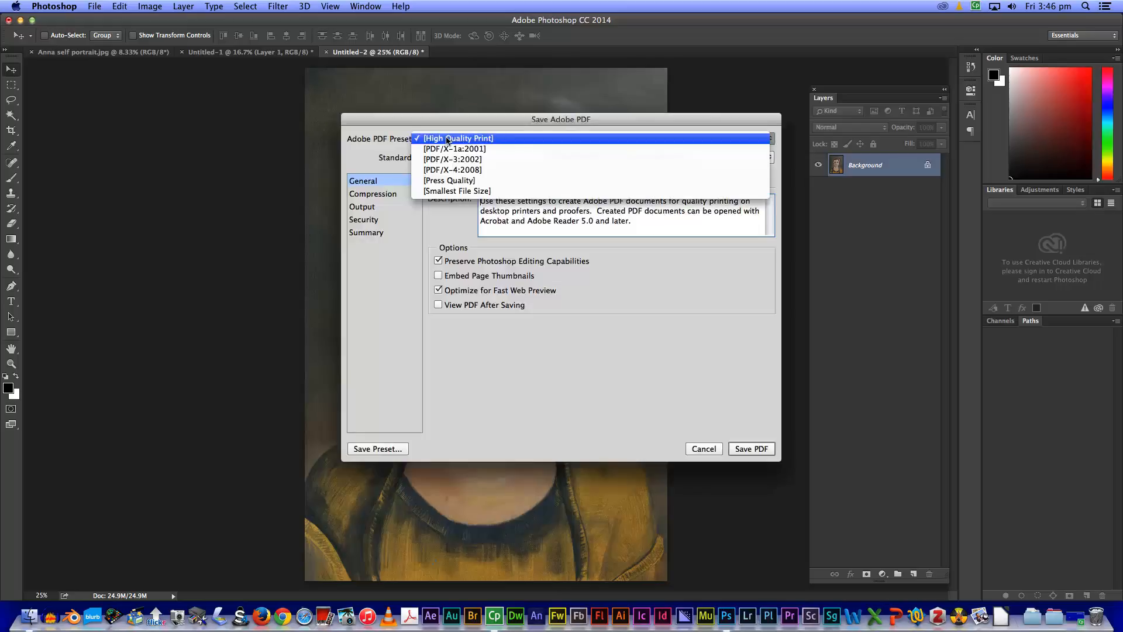
pyautogui.click(519, 138)
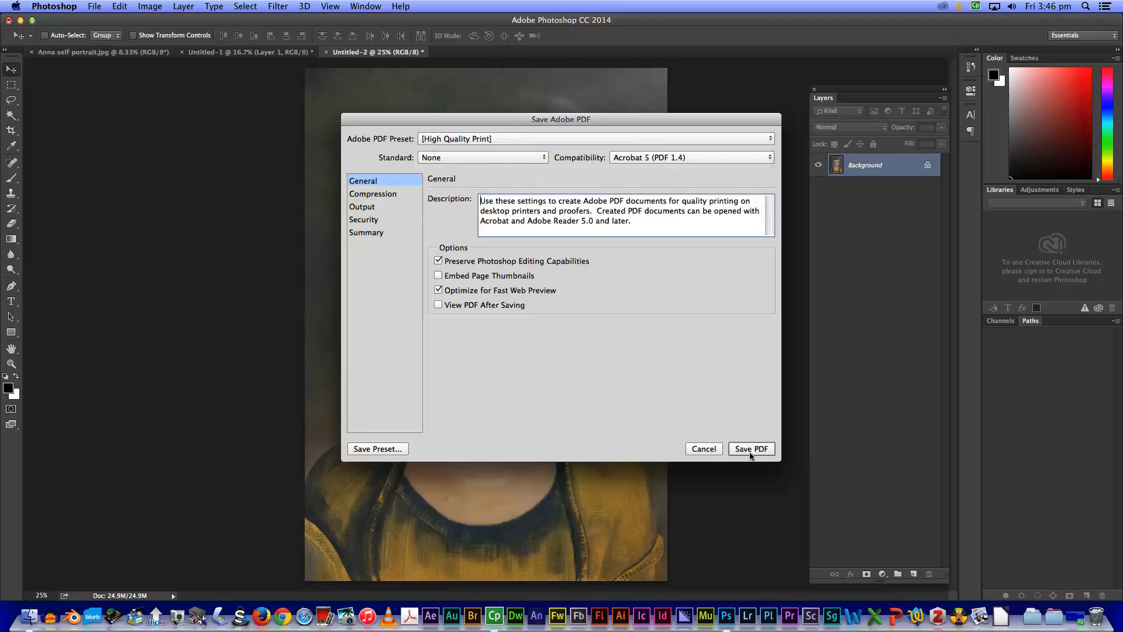
pyautogui.click(710, 451)
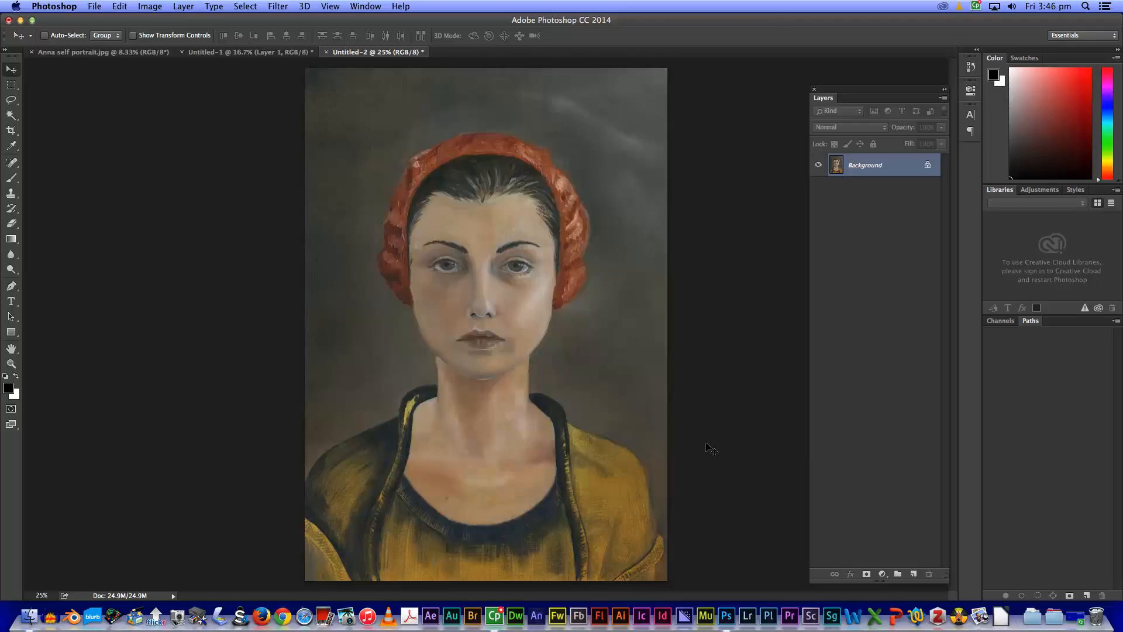